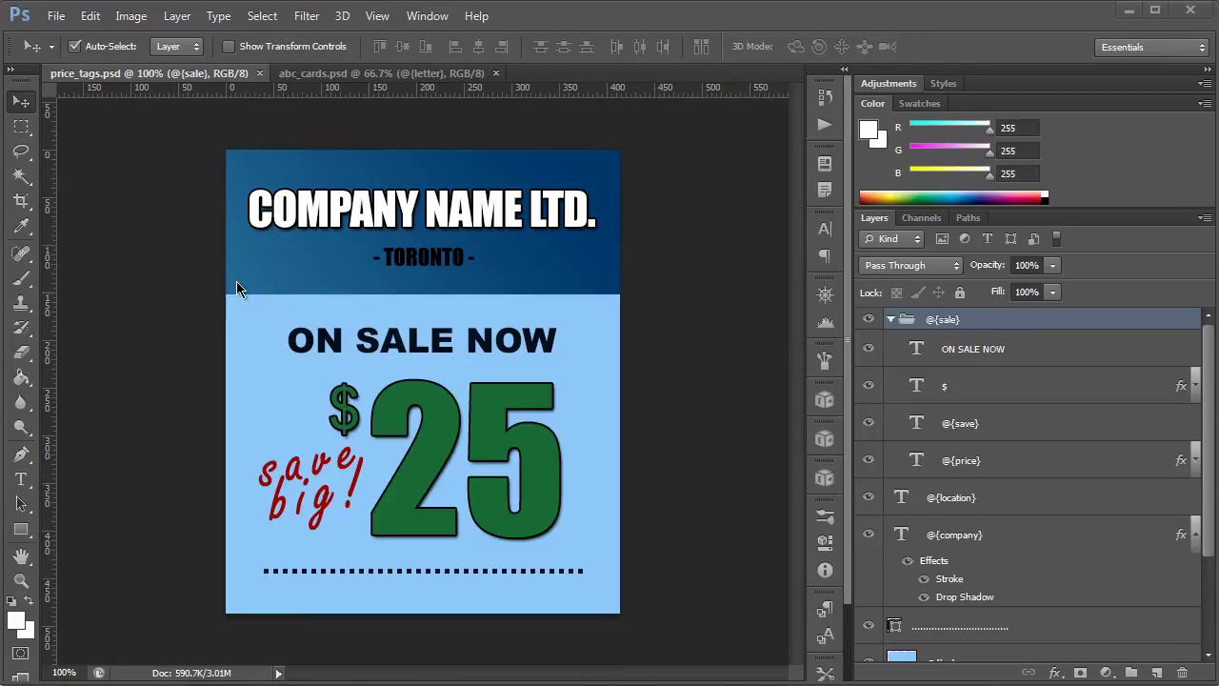
left_click(333, 77)
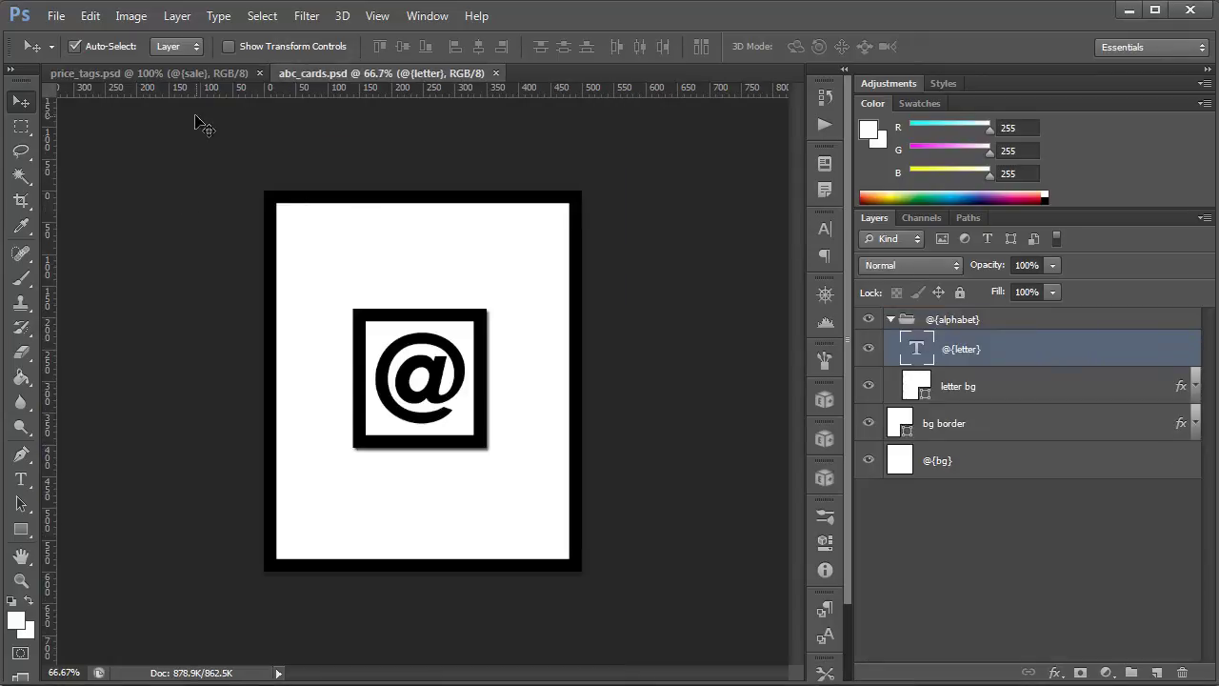
left_click(204, 77)
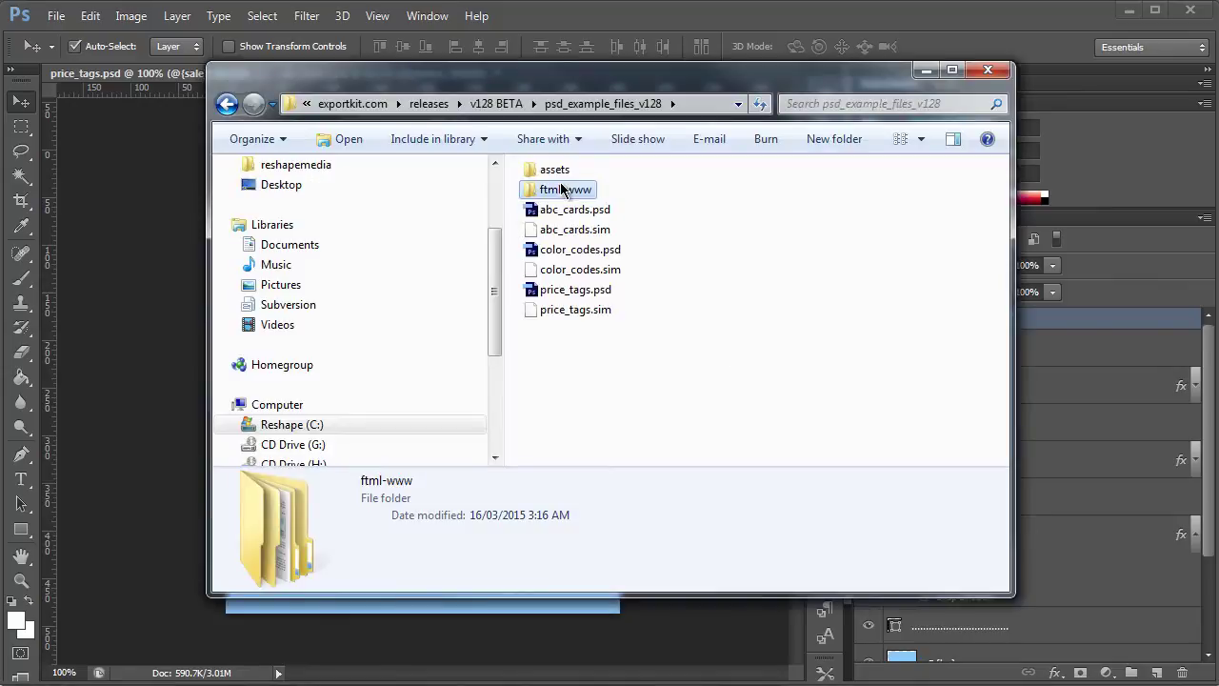
double_click(559, 190)
double_click(559, 190)
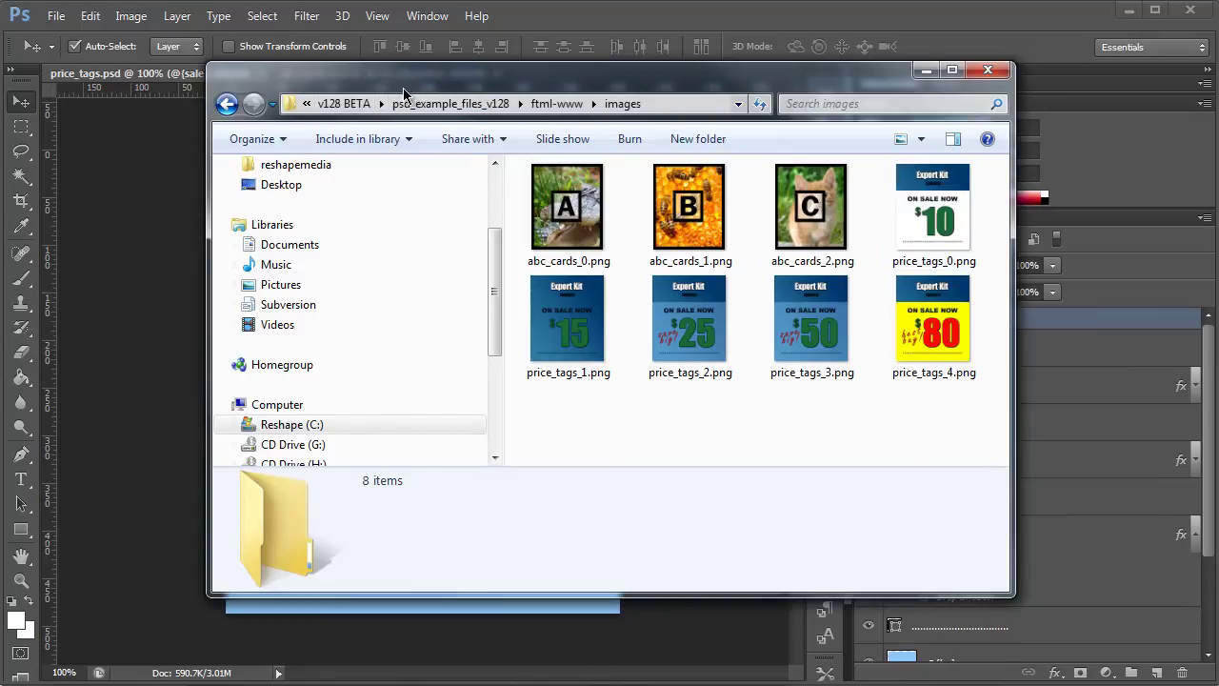
left_click_drag(428, 79, 385, 64)
double_click(903, 205)
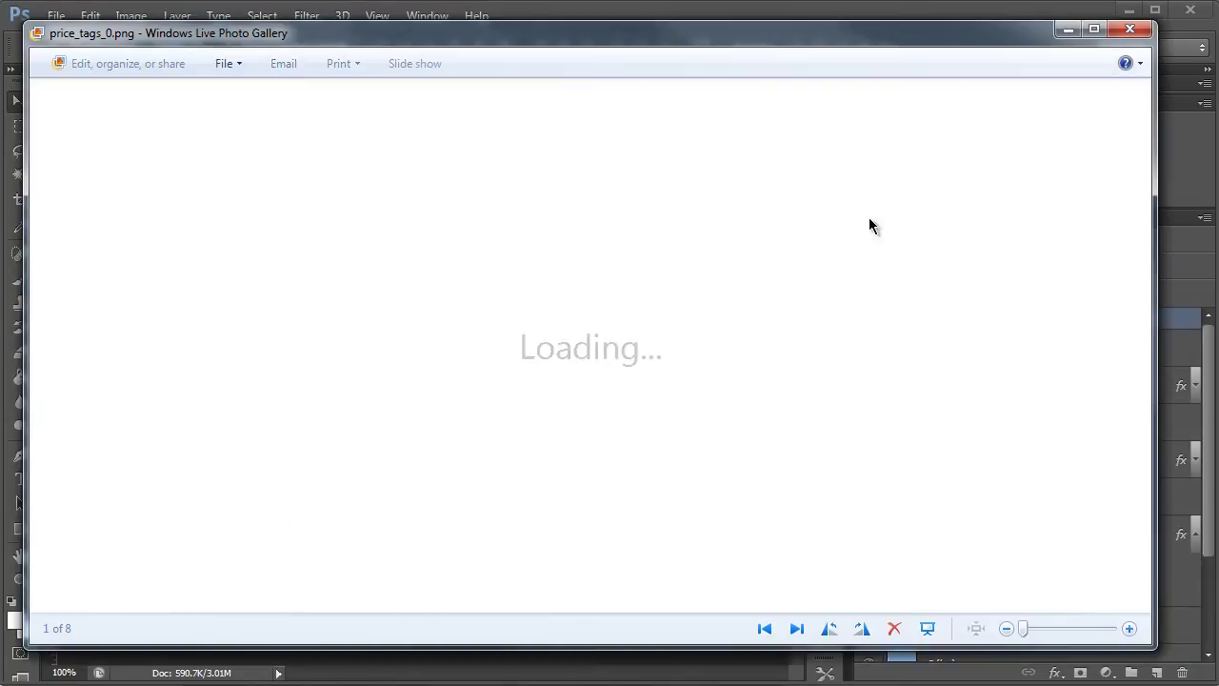
left_click(796, 629)
left_click(797, 629)
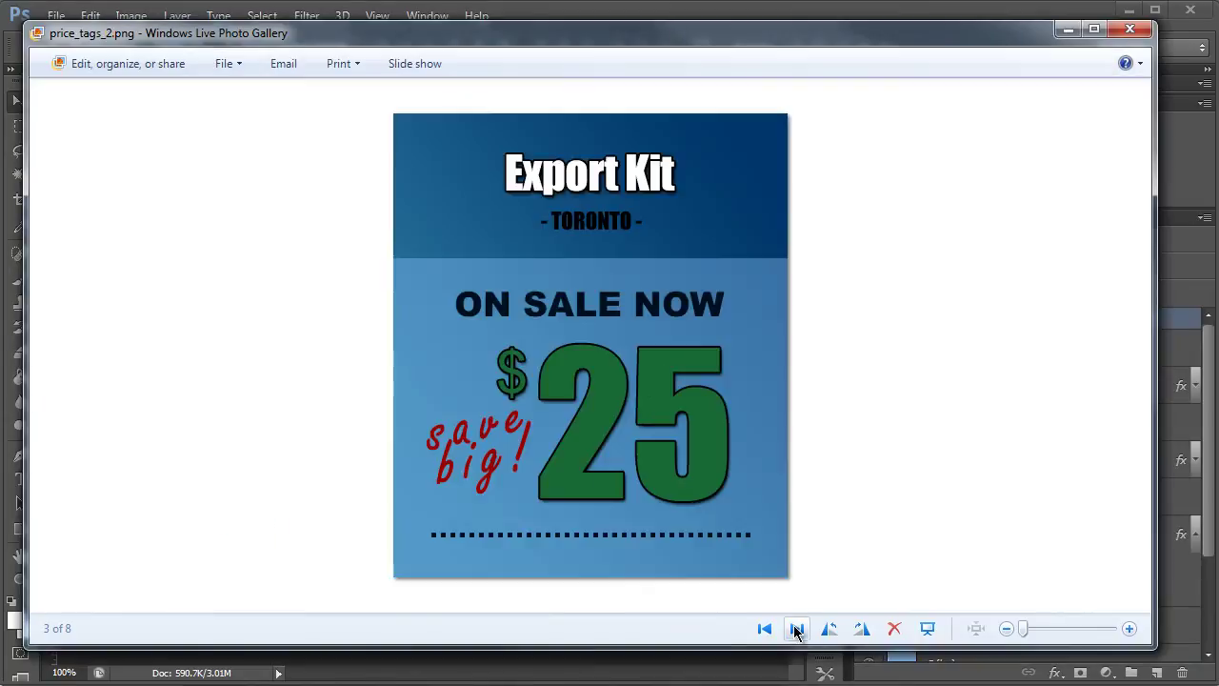
left_click(797, 629)
left_click(796, 629)
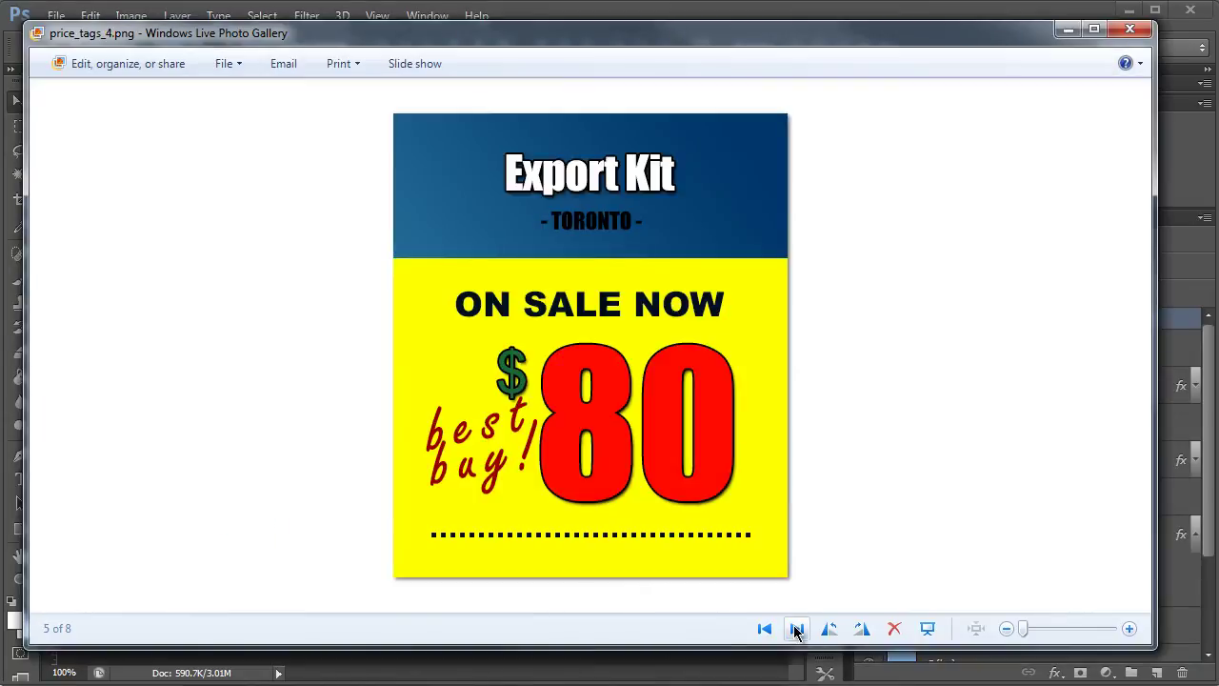
left_click(1130, 29)
left_click(120, 244)
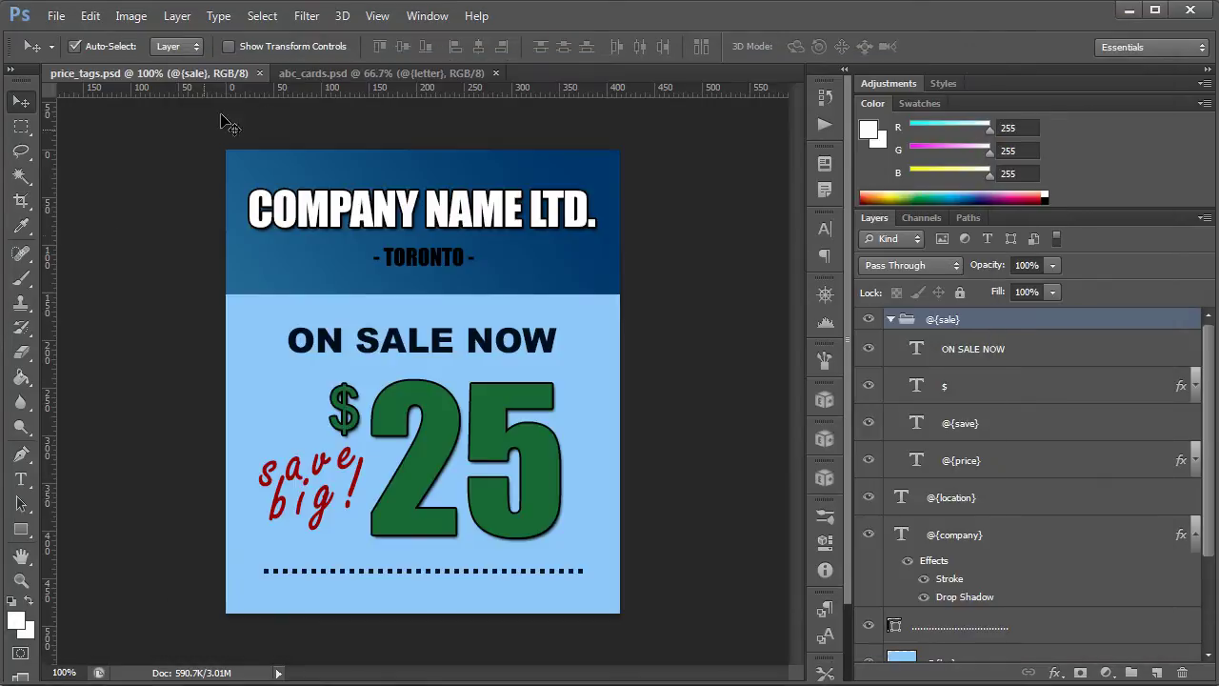
left_click(372, 73)
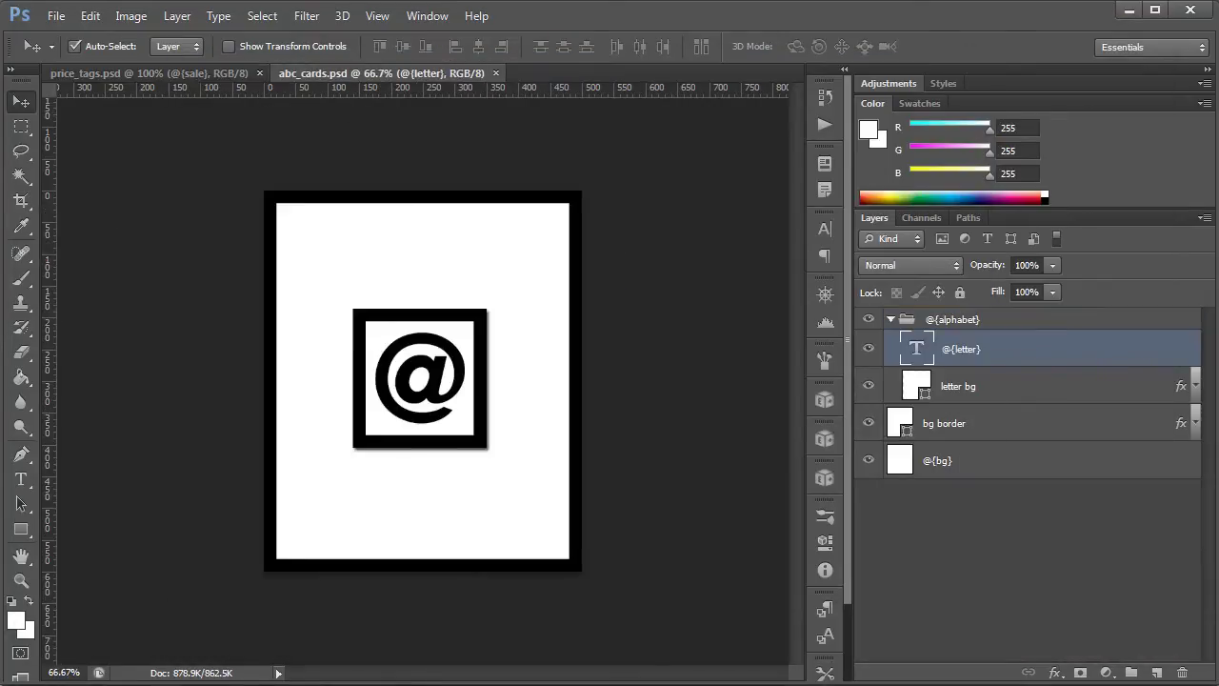
key("alt+Tab")
double_click(531, 204)
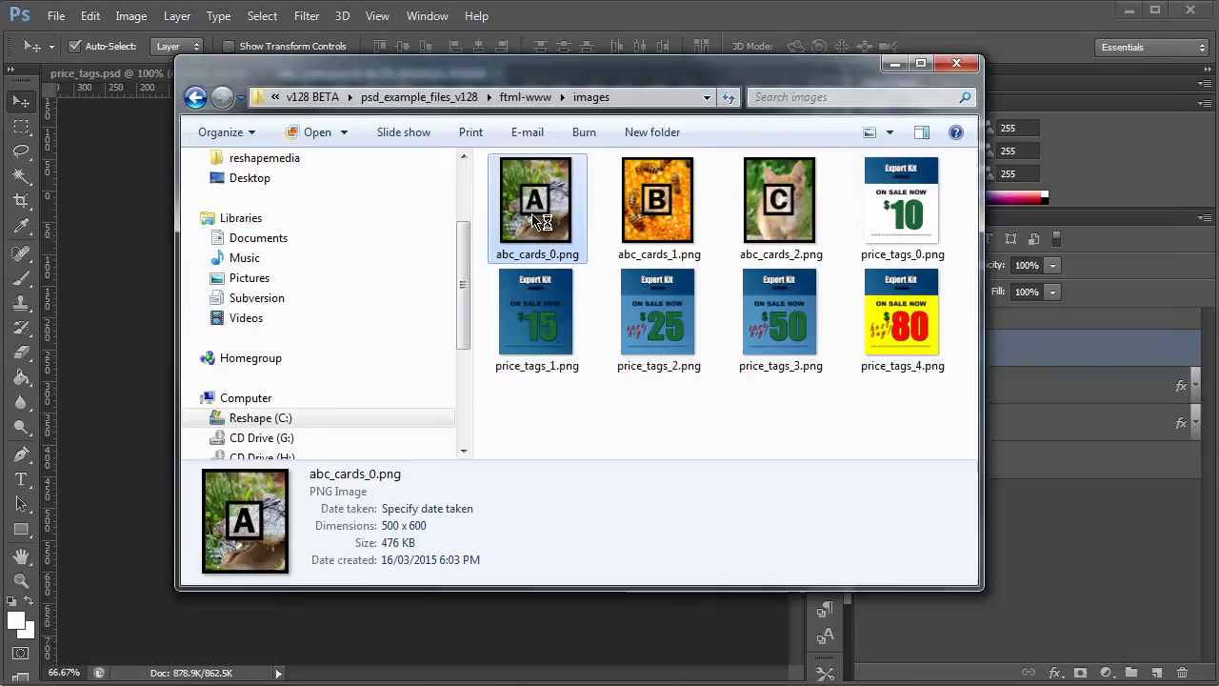
left_click(797, 629)
left_click(796, 628)
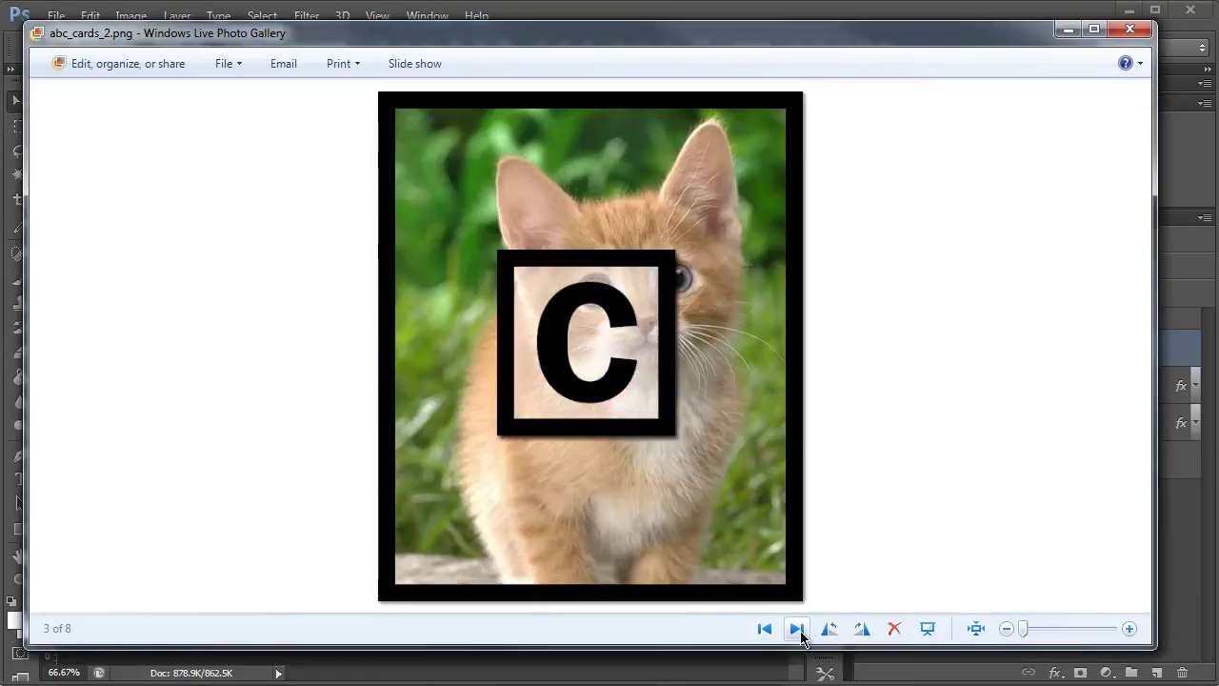
left_click(1131, 30)
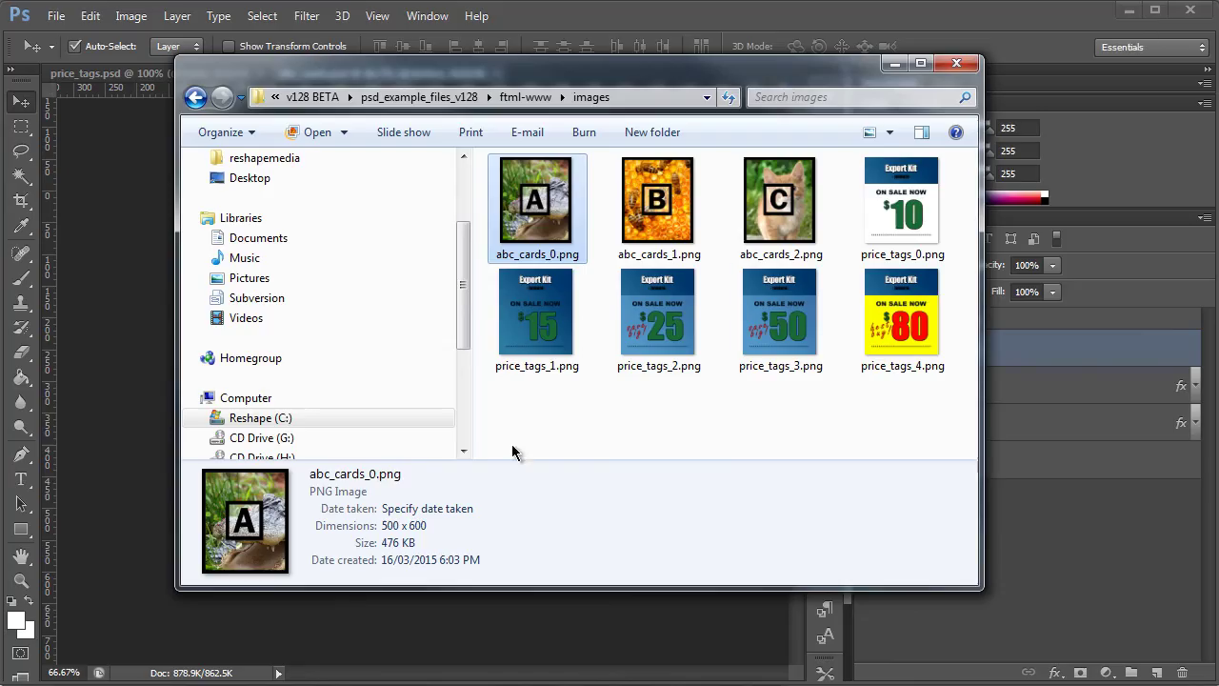
left_click(539, 631)
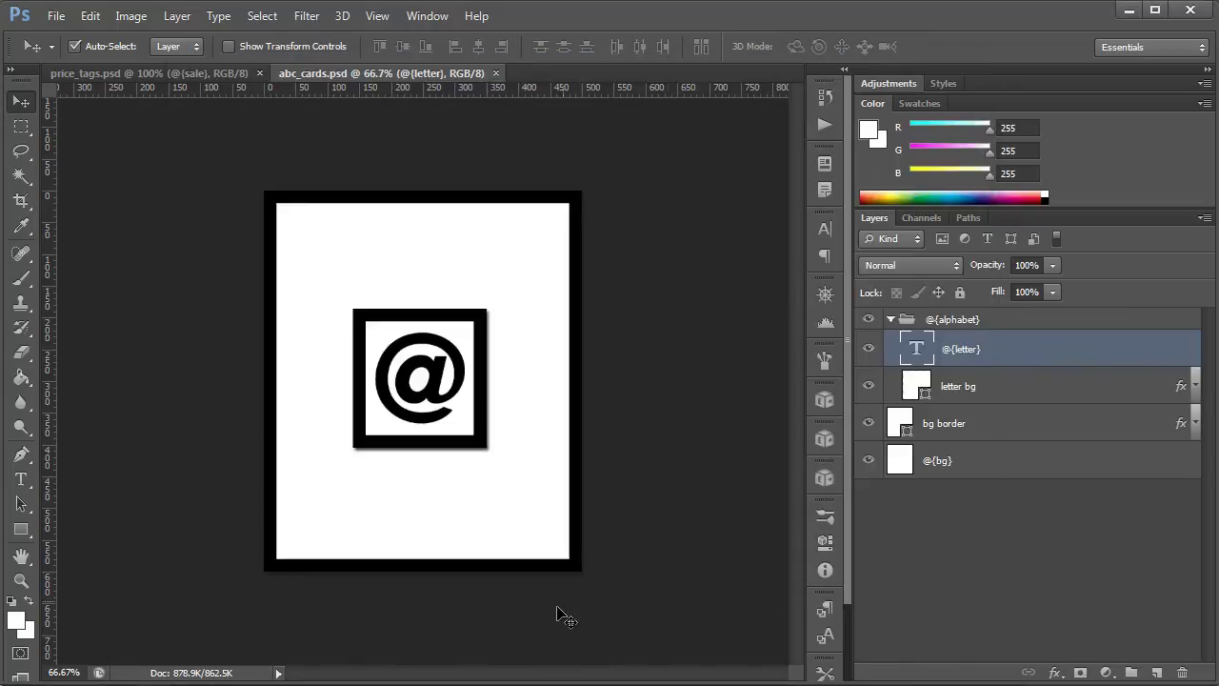
Step: Open Export Kit, dismiss the Max Active Logins notice, and show the Images settings with Smart Image
left_click(825, 439)
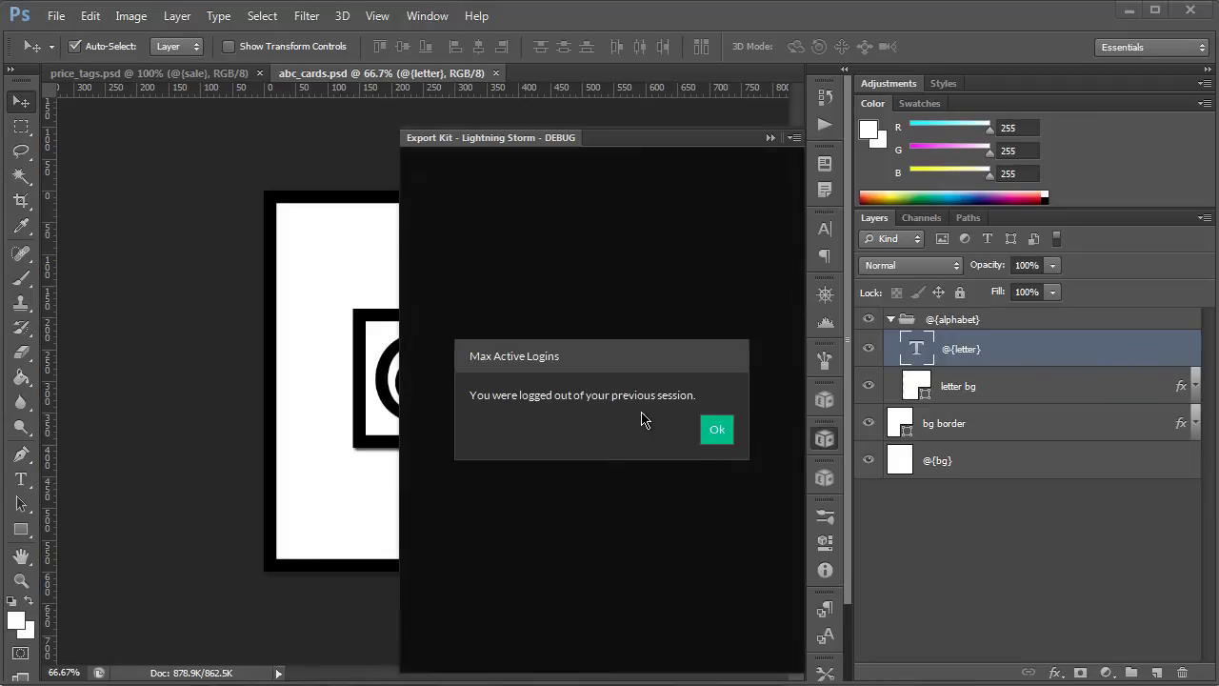
left_click(717, 431)
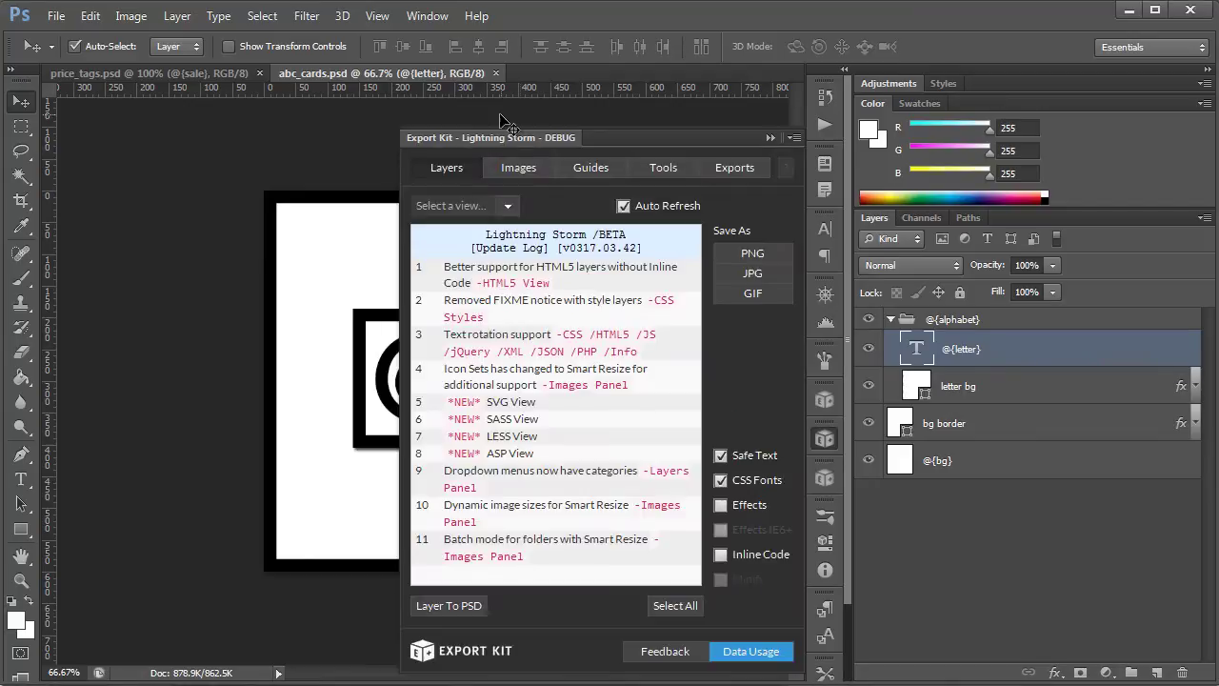
left_click(518, 167)
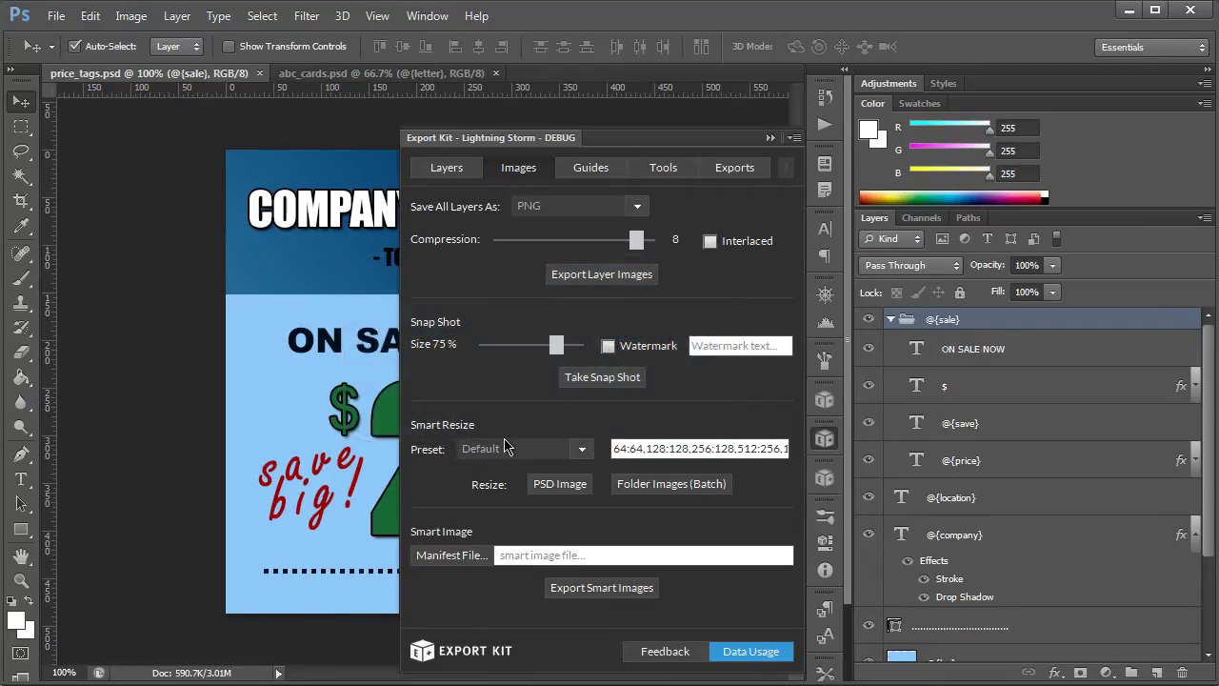
Step: Collapse the Export Kit panel to reveal the full price_tags.psd sale tag template
left_click(827, 440)
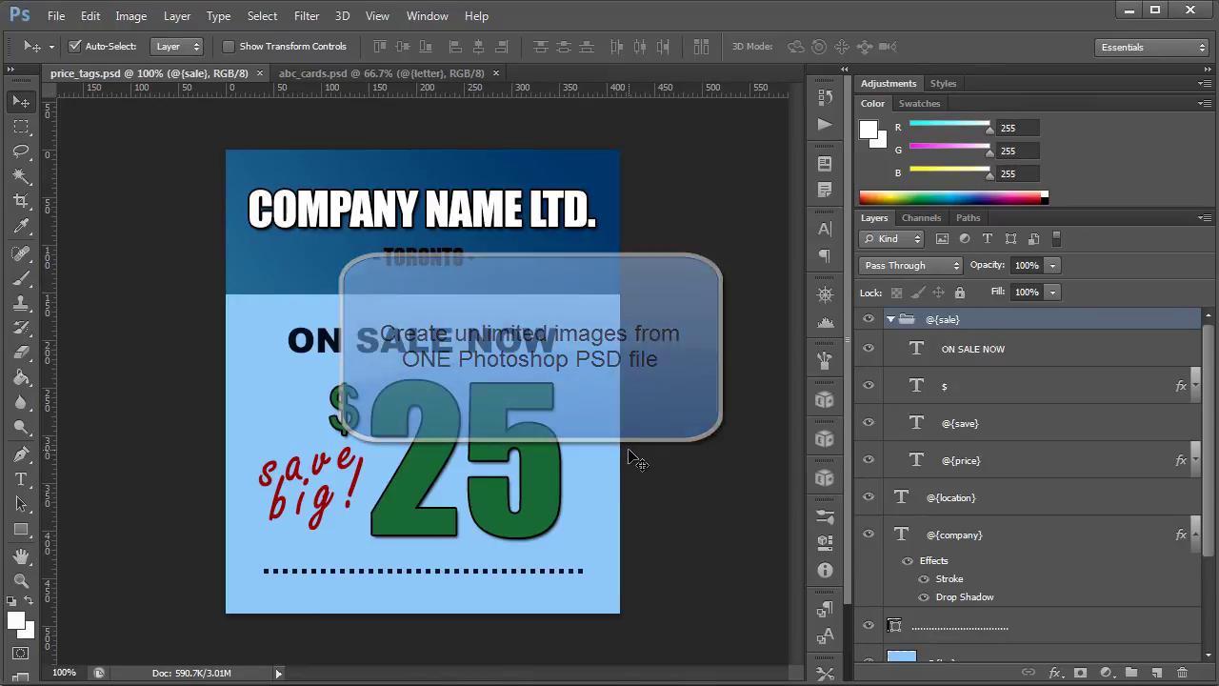
Step: Select the @{company}, @{price} and @{bg} layers in turn to review the template's replaceable layers
left_click(327, 220)
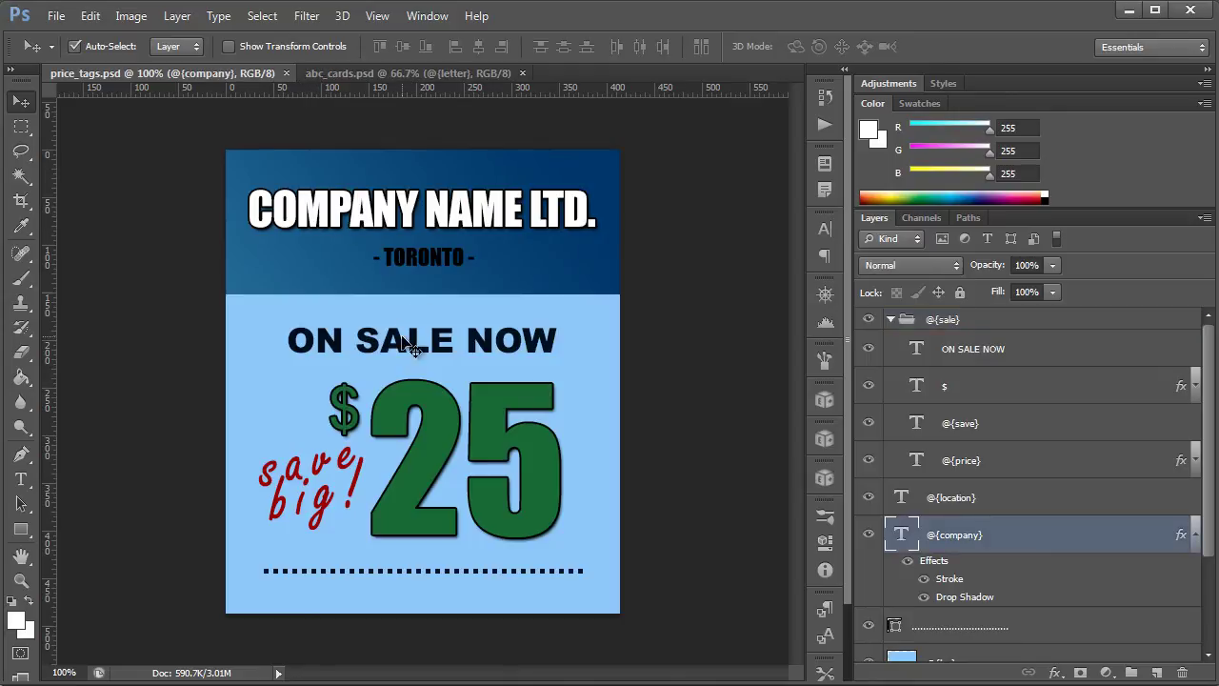
left_click(444, 426)
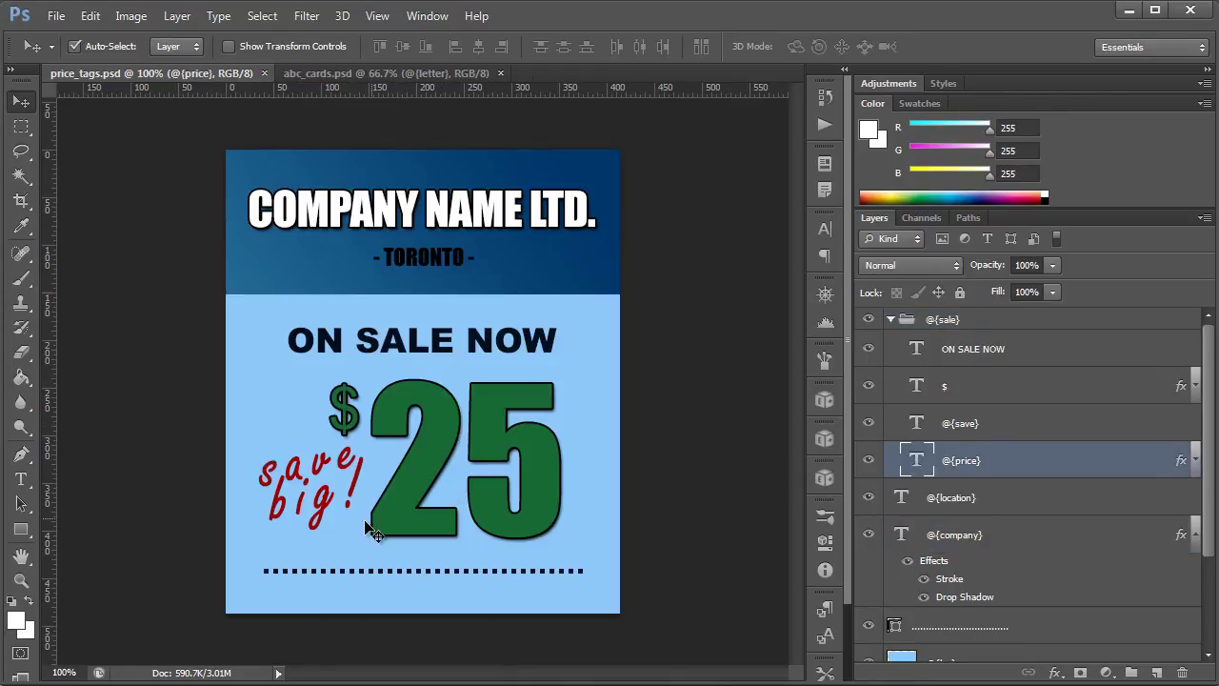
left_click(260, 333)
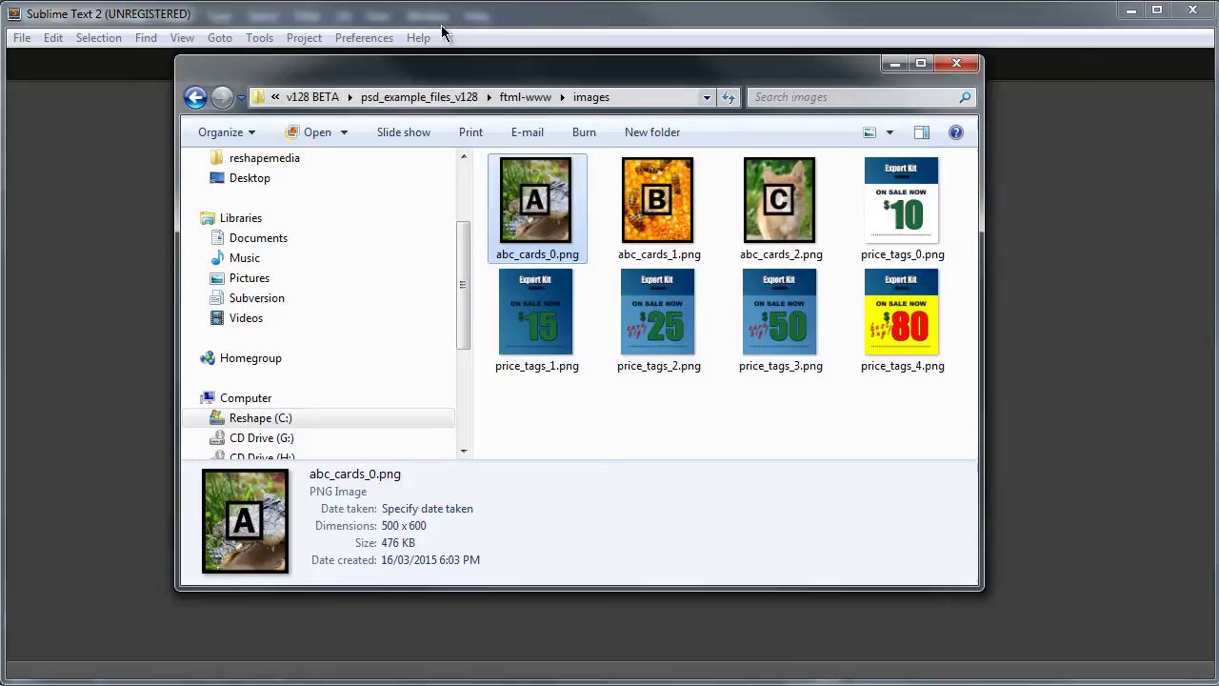
Step: Open price_tags.sim from psd_example_files_v128 in Sublime Text
left_click(443, 99)
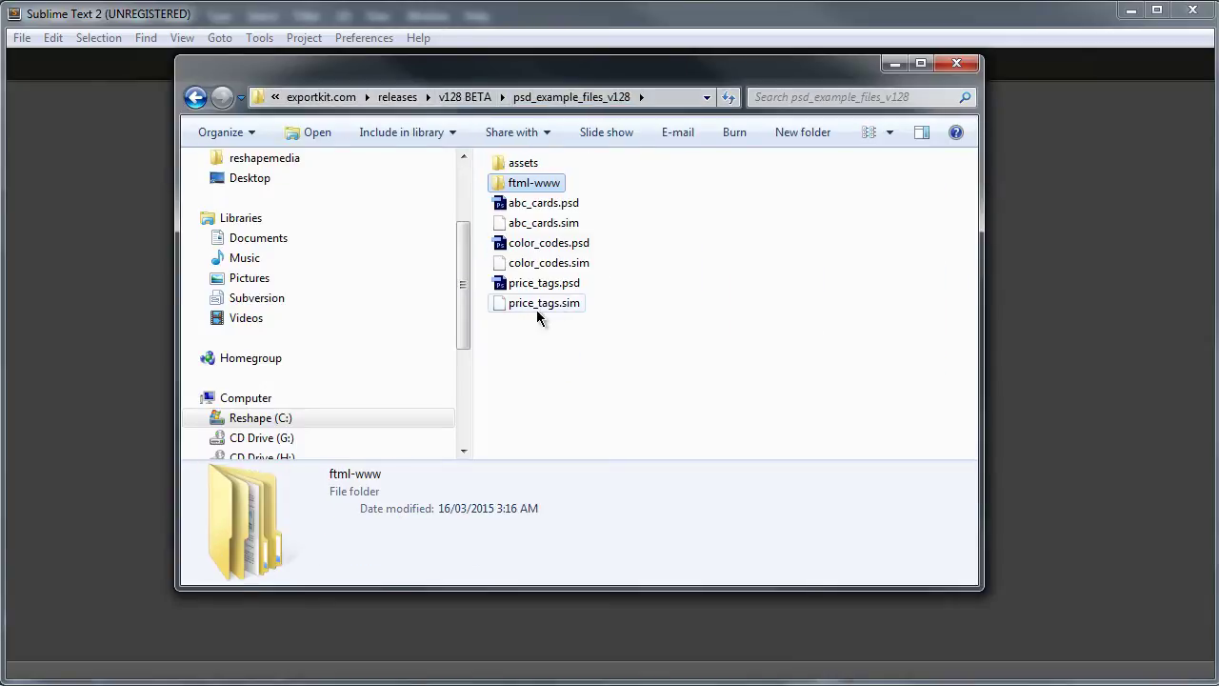
left_click_drag(536, 307, 133, 281)
left_click(178, 38)
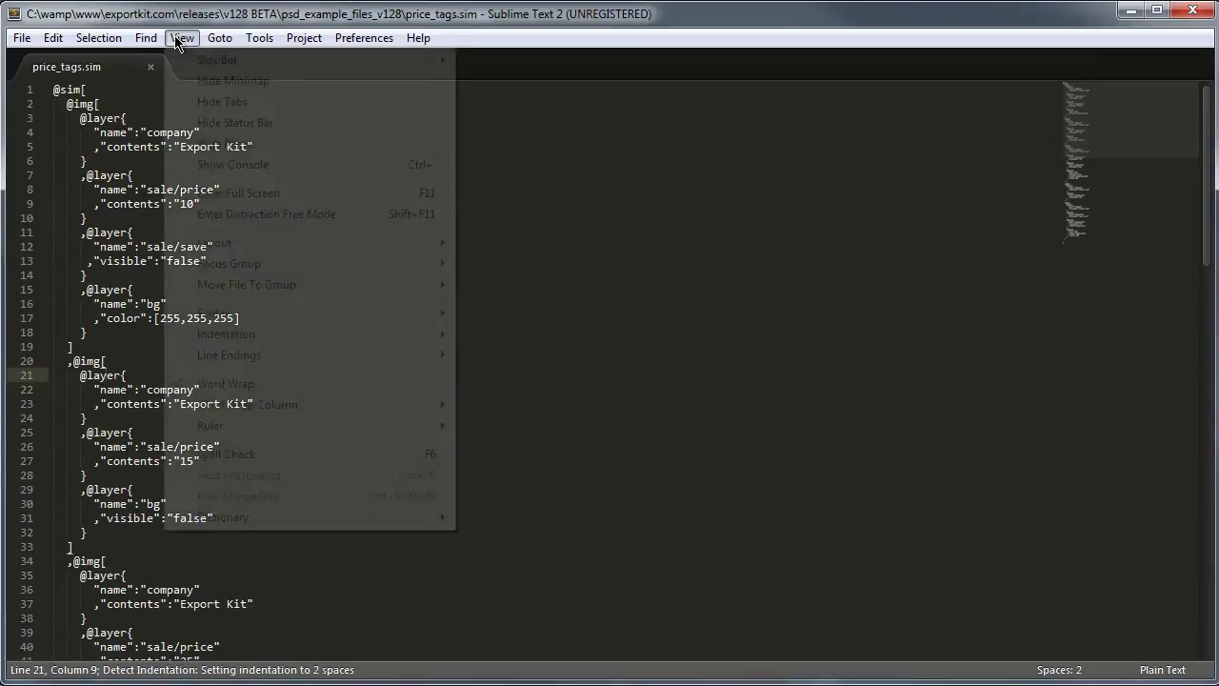
Step: Set the file's syntax highlighting to JavaScript and place the caret at line 16
mouse_move(248, 314)
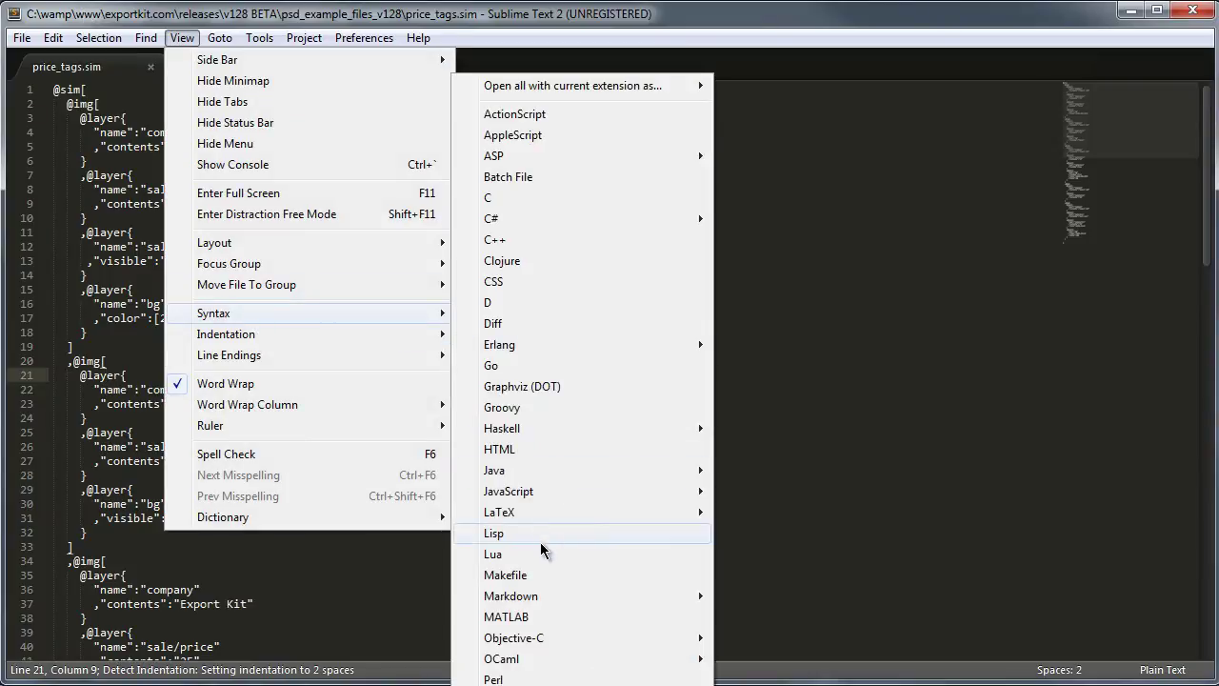
mouse_move(566, 492)
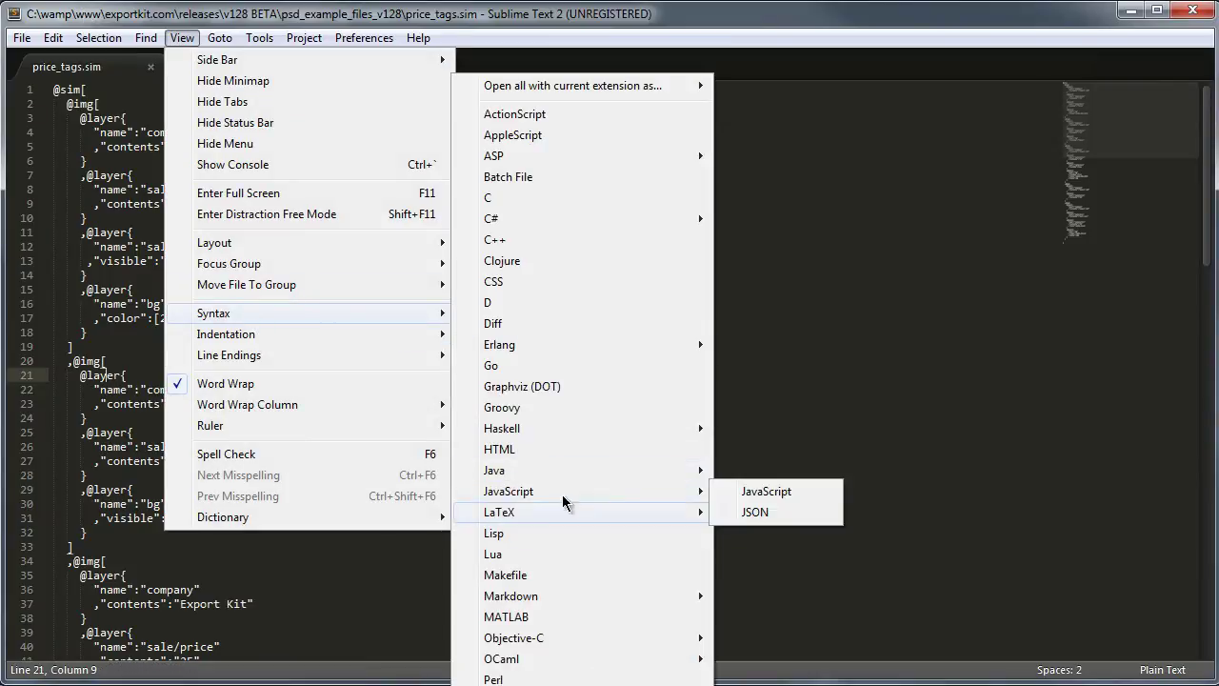
left_click(767, 492)
left_click(376, 304)
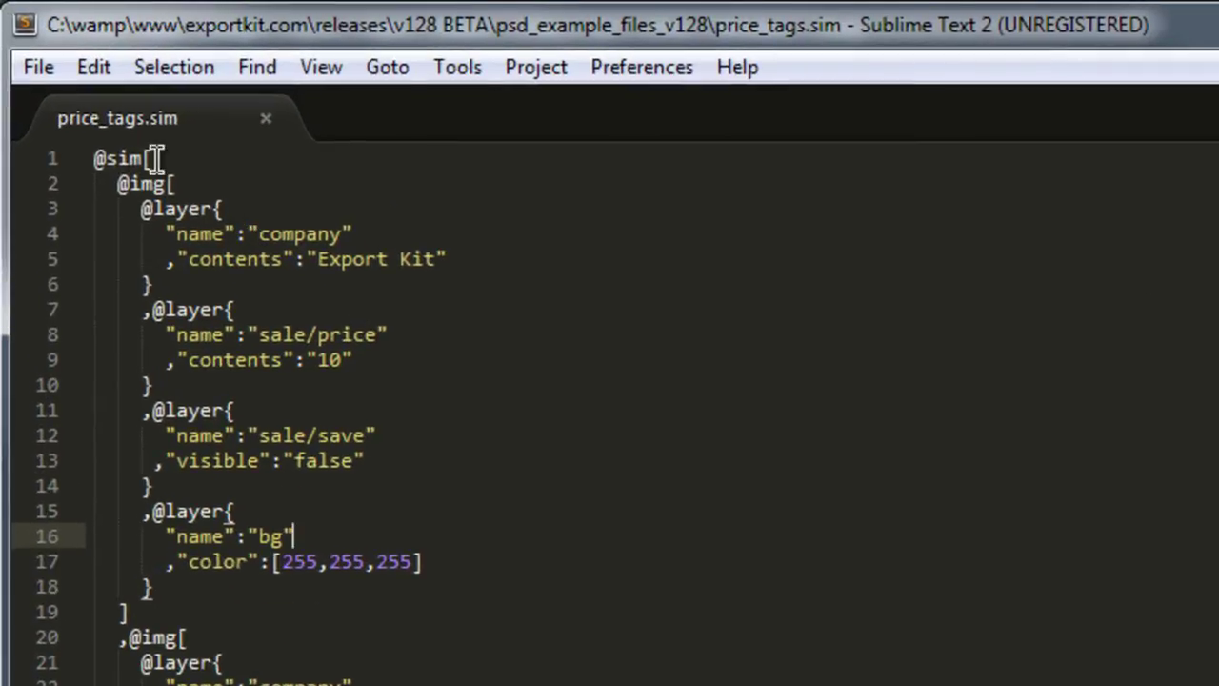
left_click_drag(93, 158, 144, 157)
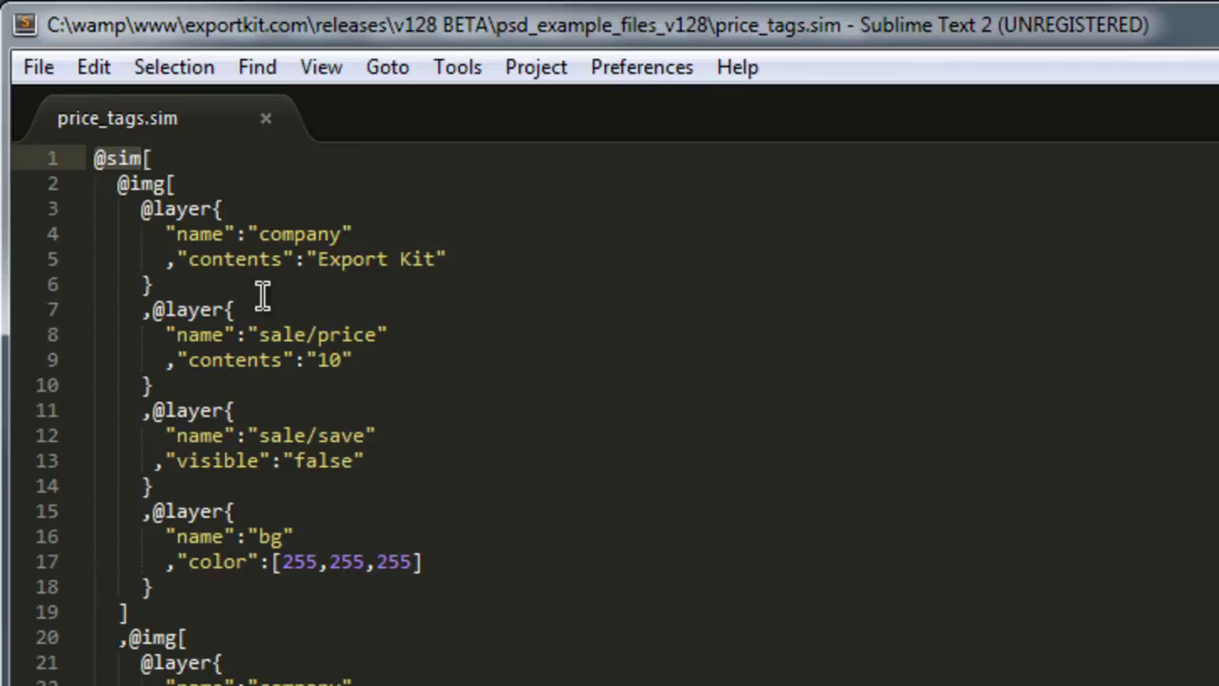
left_click(126, 179)
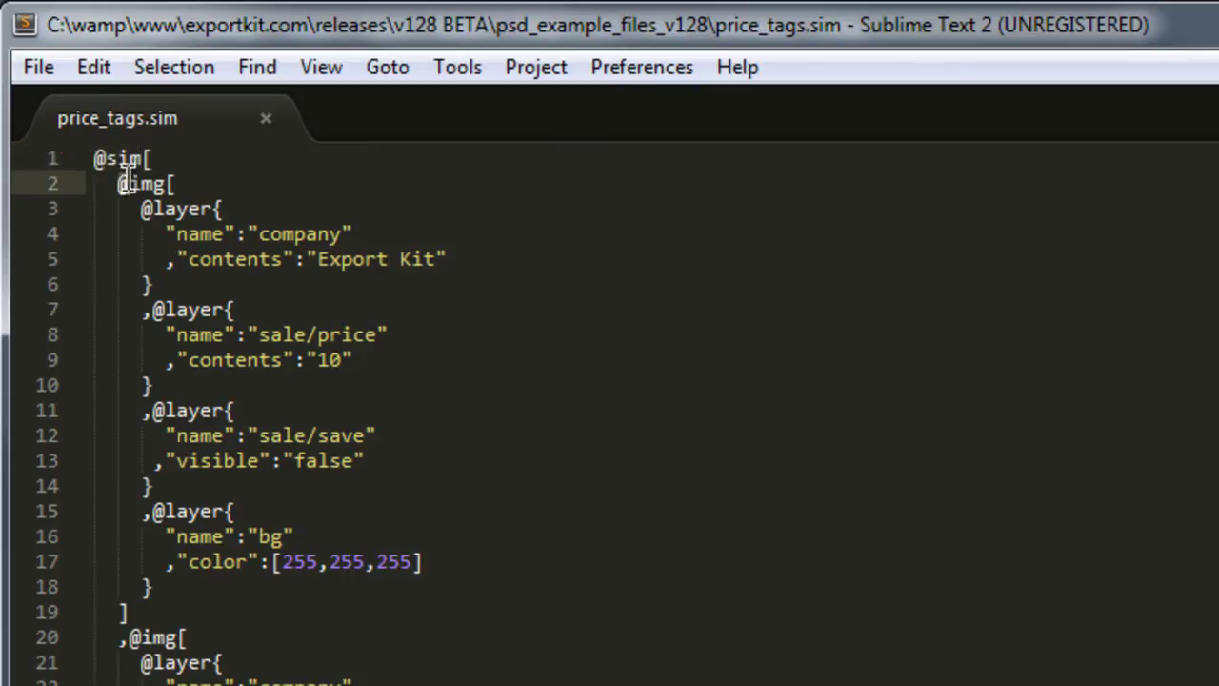
left_click(124, 636)
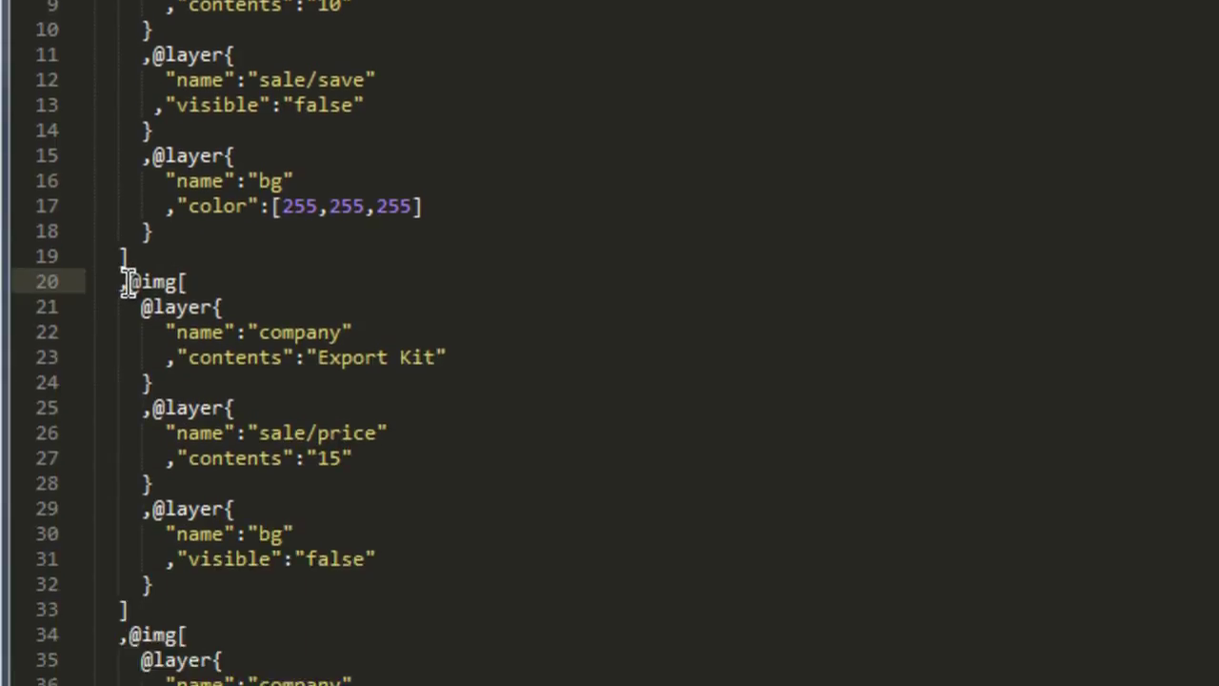
double_click(157, 283)
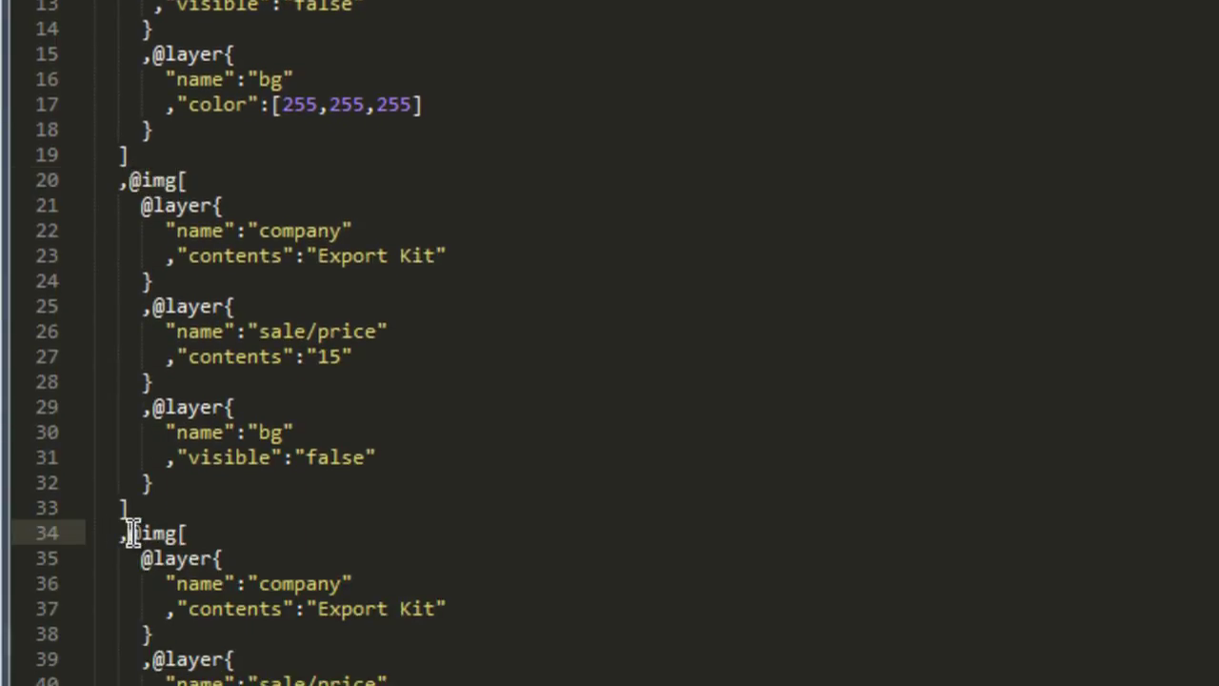
left_click_drag(132, 532, 177, 532)
scroll(267, 451, "down", 4)
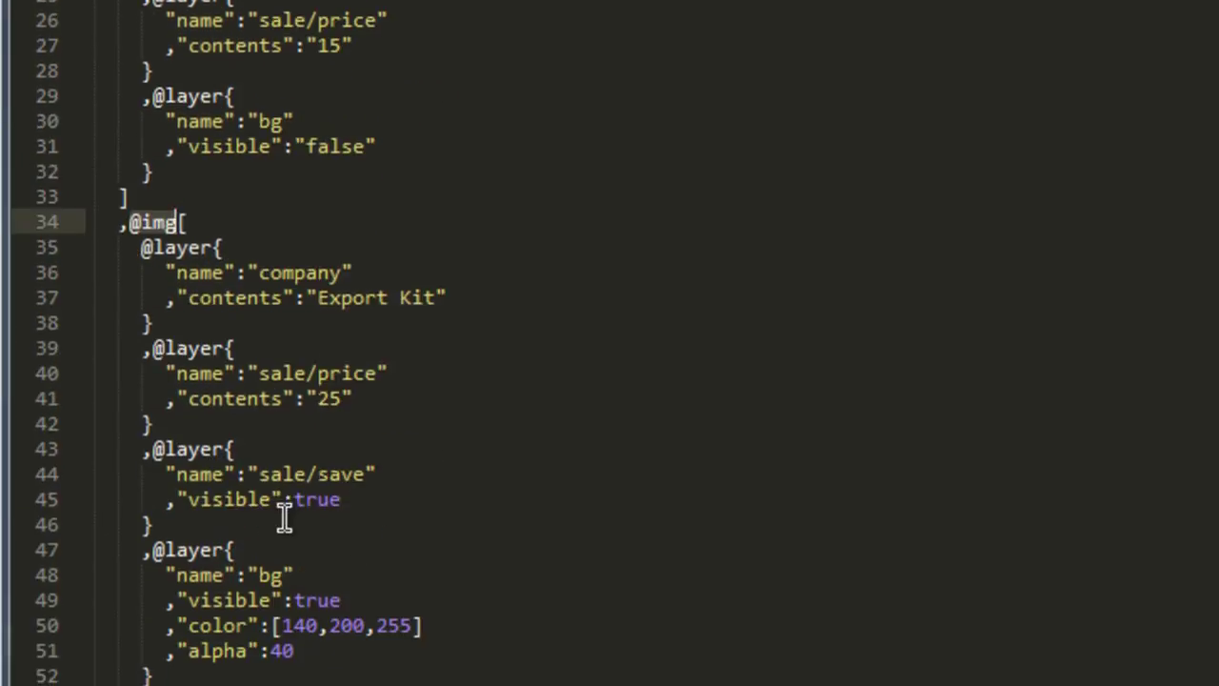
scroll(281, 504, "down", 5)
scroll(318, 411, "up", 5)
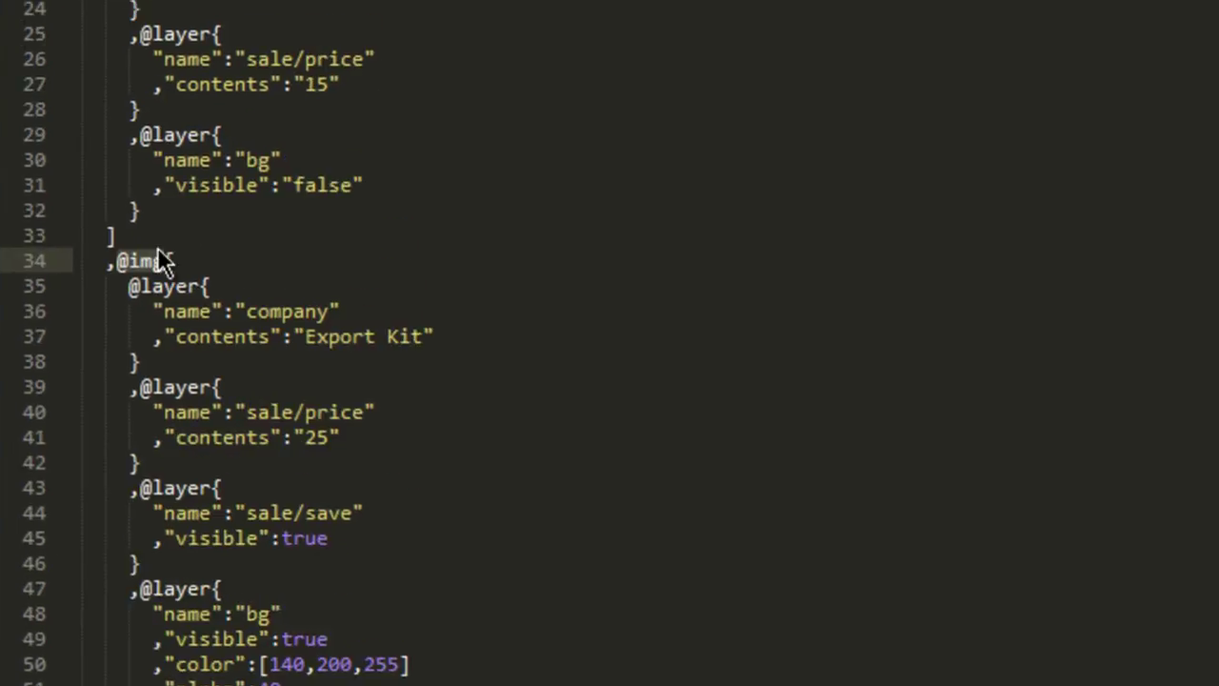
scroll(143, 324, "up", 7)
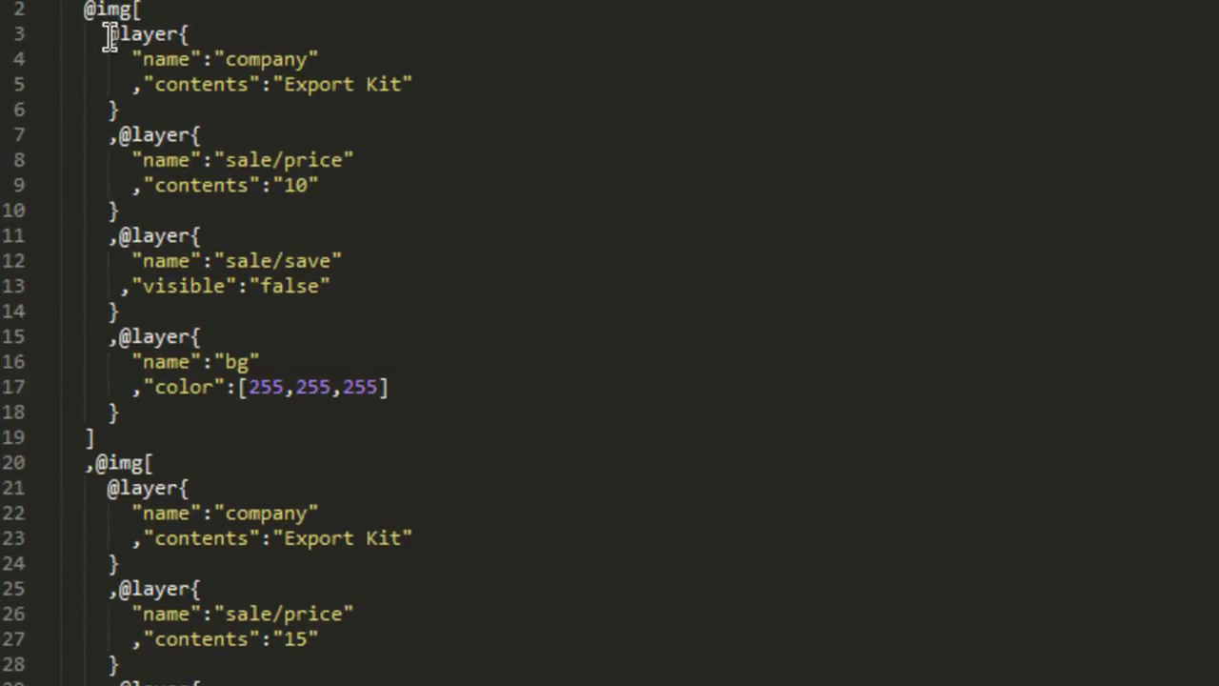
left_click_drag(109, 36, 178, 34)
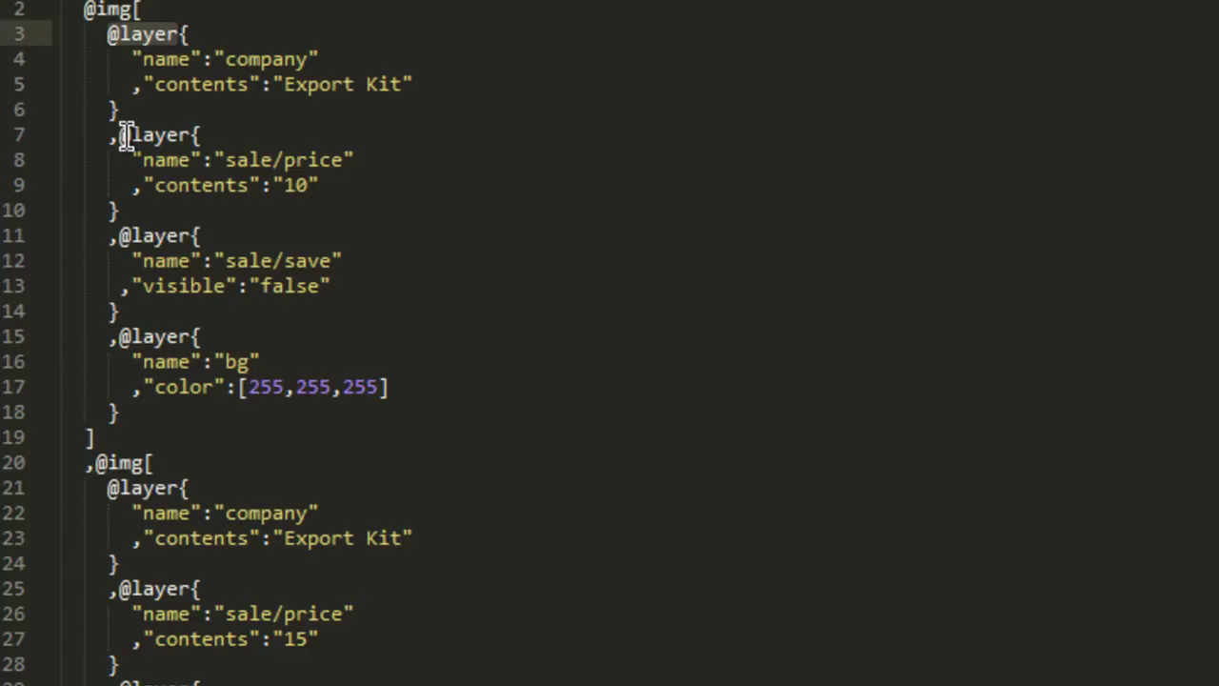
left_click_drag(120, 135, 184, 138)
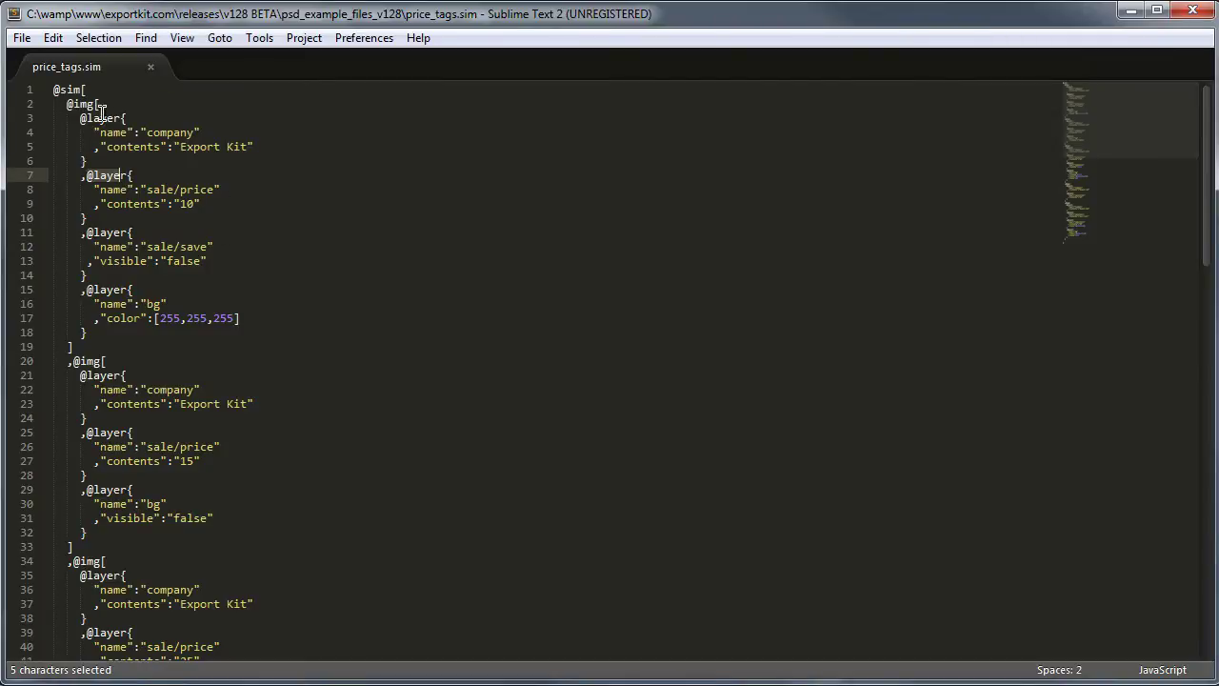
left_click_drag(87, 90, 72, 558)
left_click(72, 559)
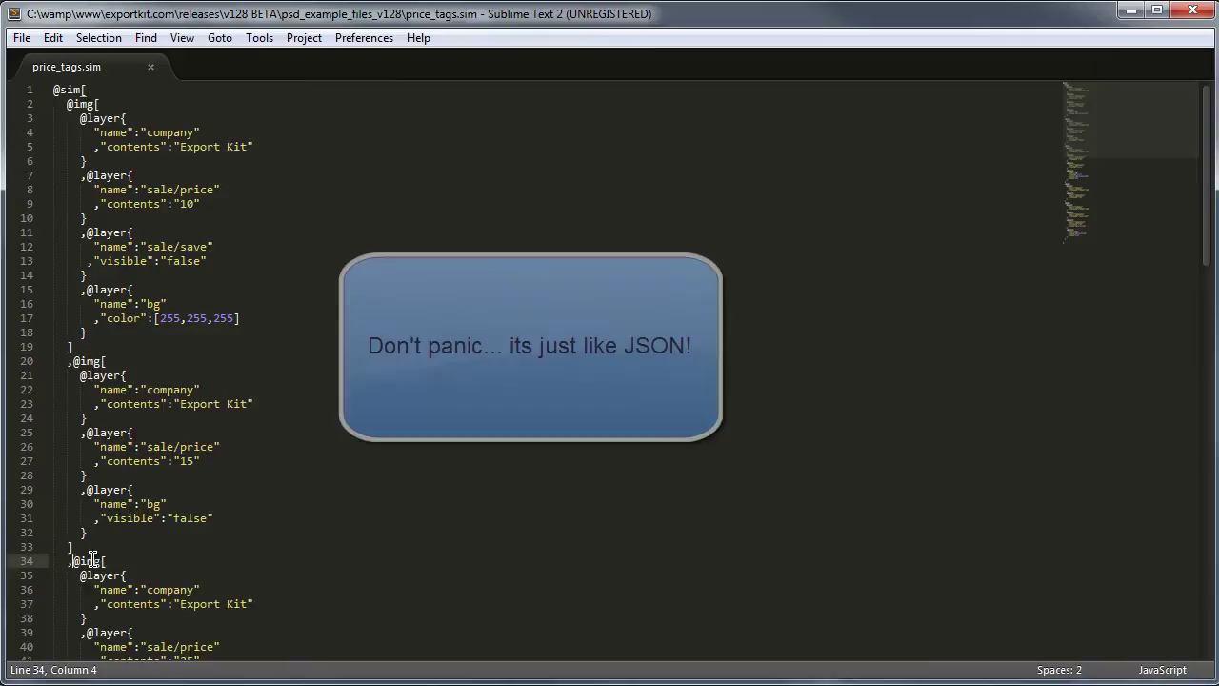
scroll(81, 560, "down", 8)
scroll(85, 561, "down", 8)
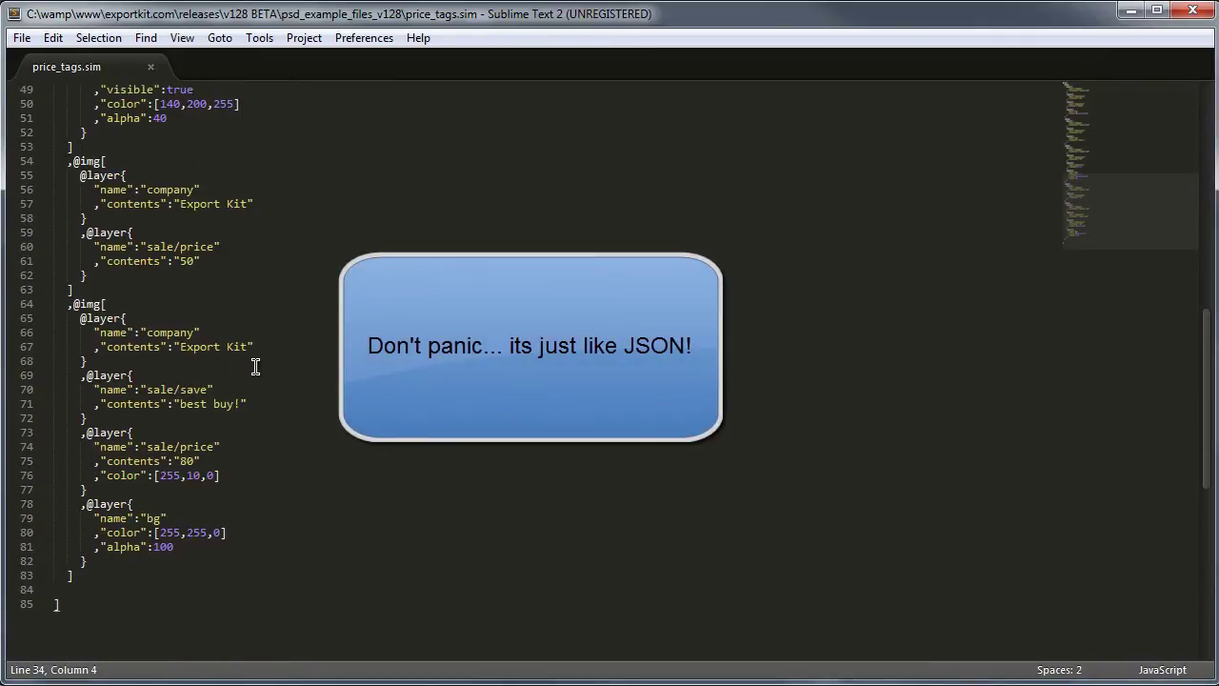
scroll(175, 505, "up", 4)
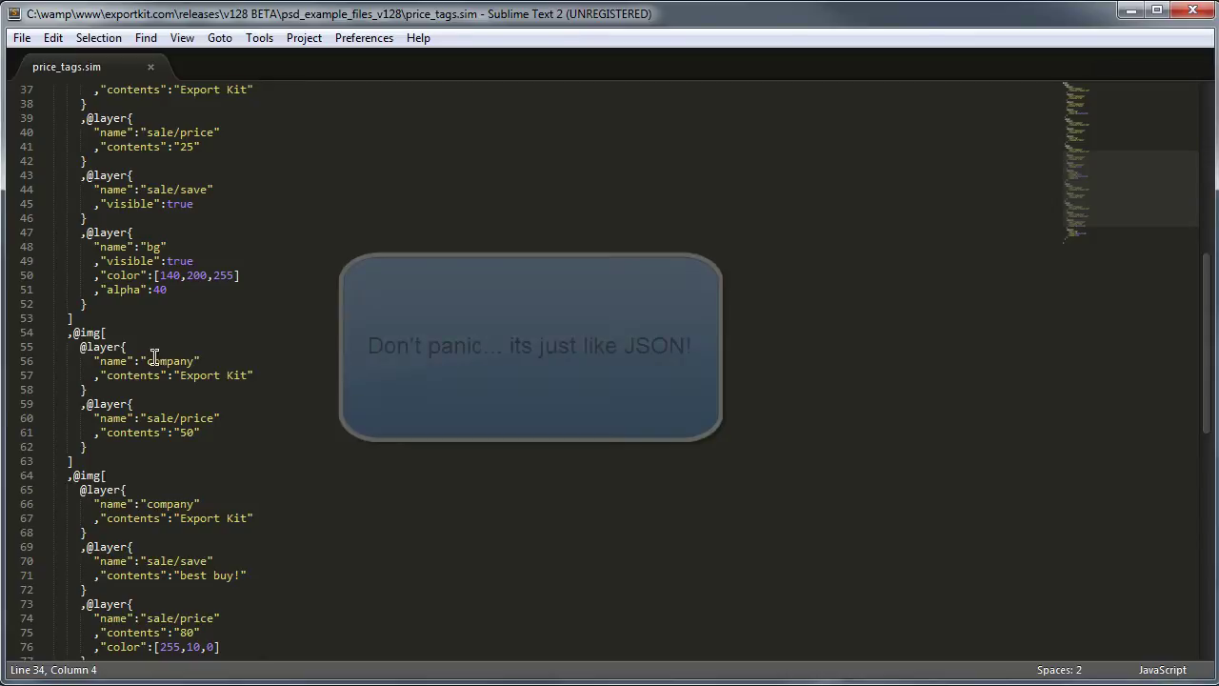
scroll(204, 249, "up", 1)
scroll(204, 249, "up", 7)
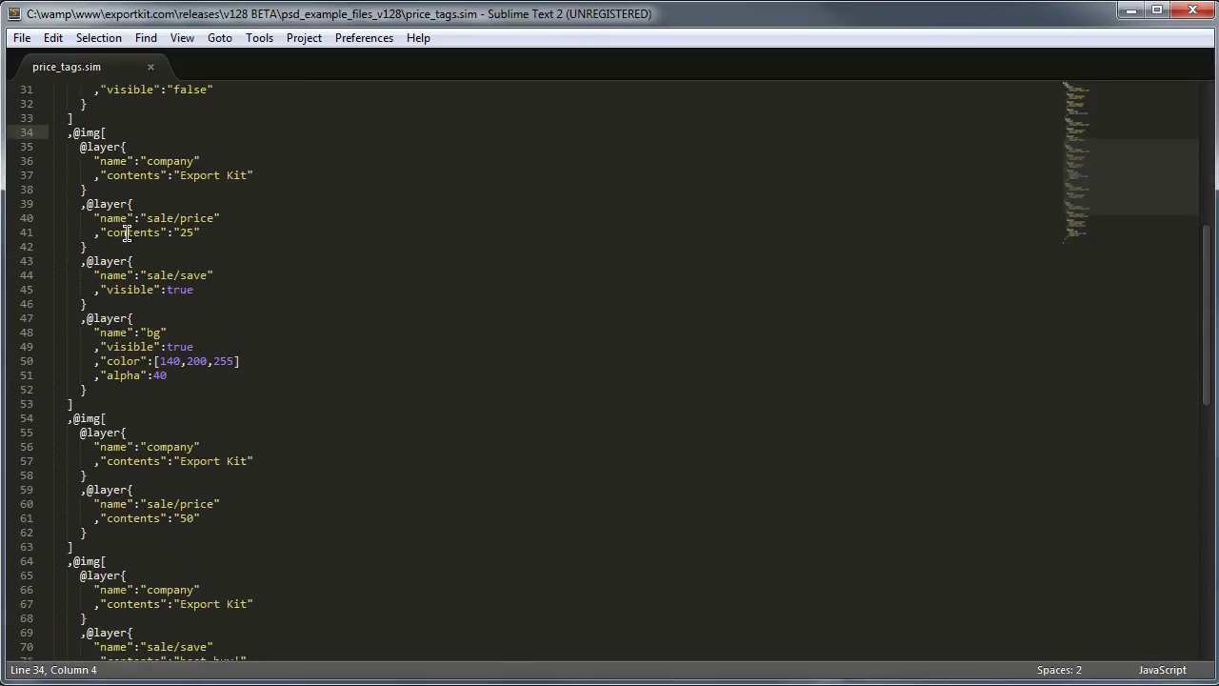
scroll(200, 217, "up", 2)
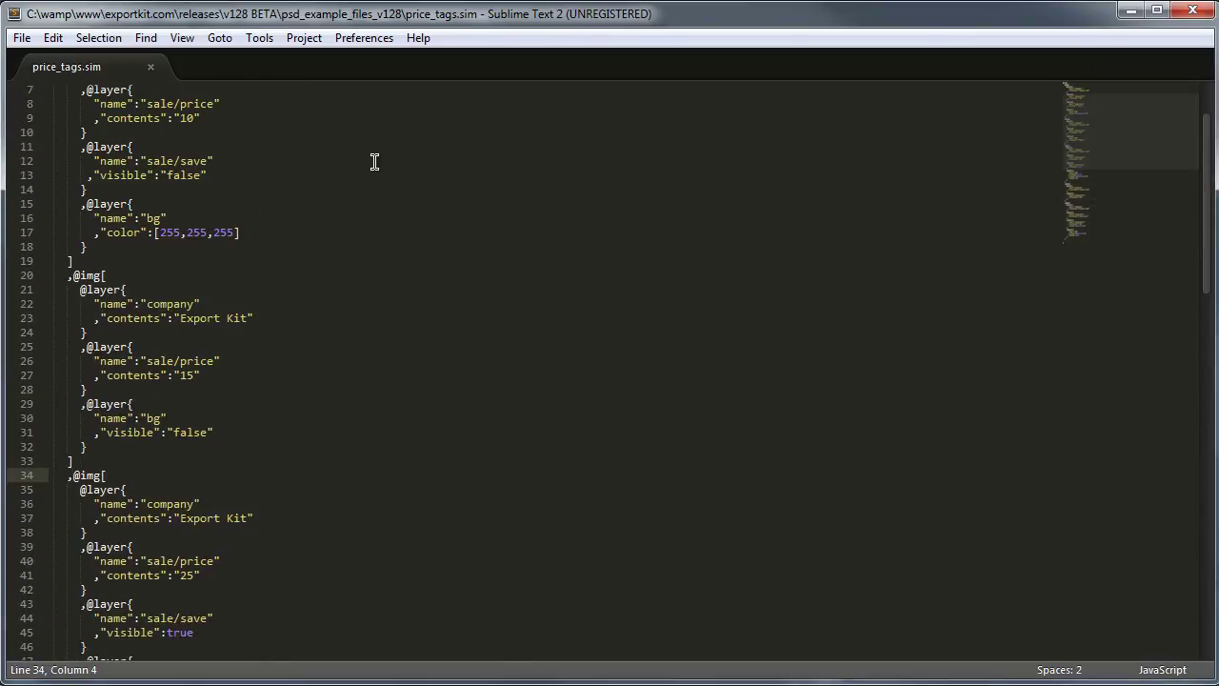
scroll(324, 176, "up", 2)
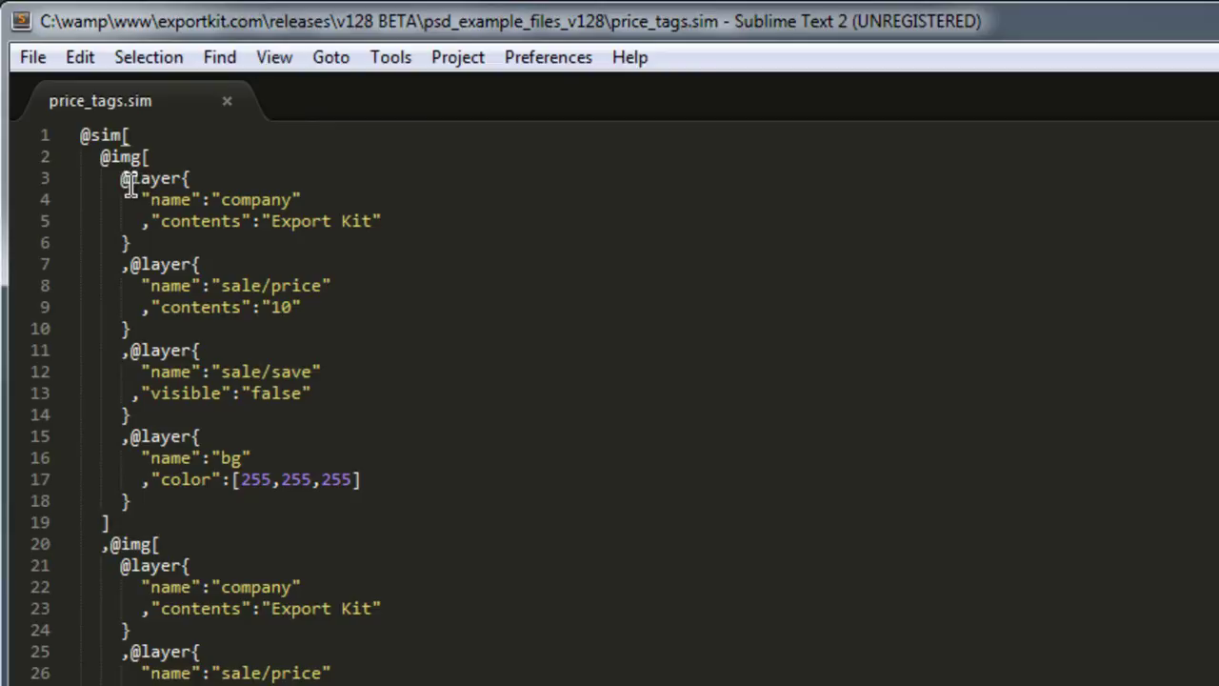
left_click_drag(142, 199, 202, 199)
left_click(238, 200)
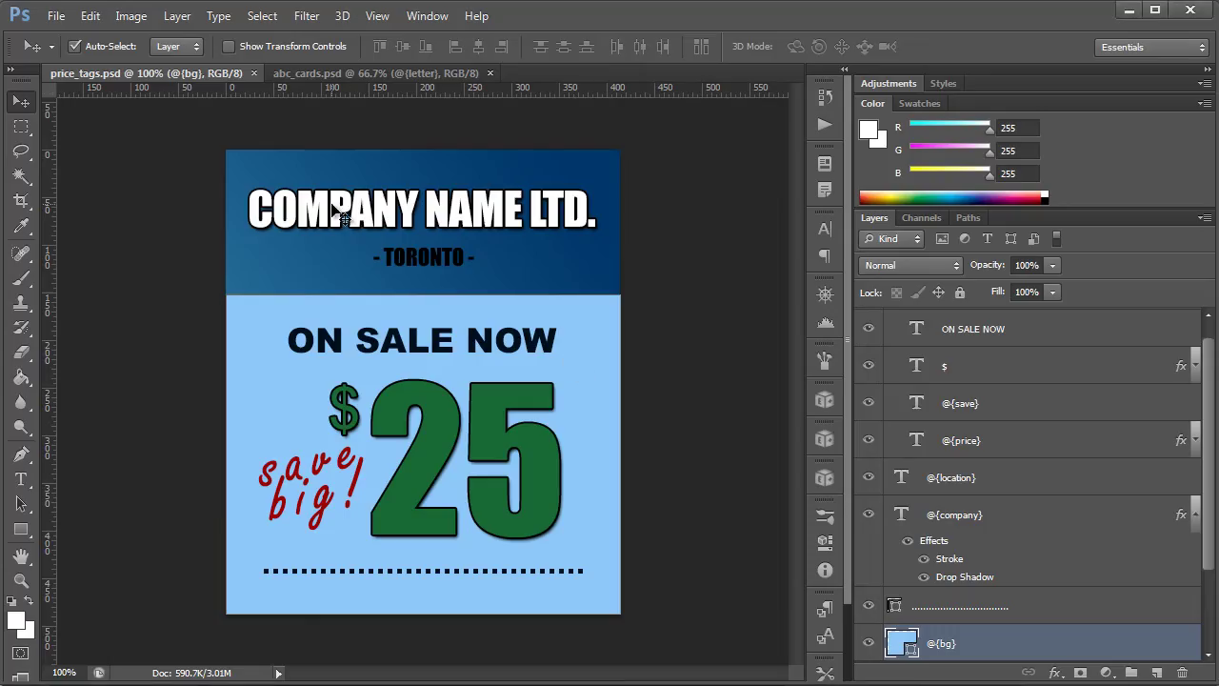
left_click(343, 217)
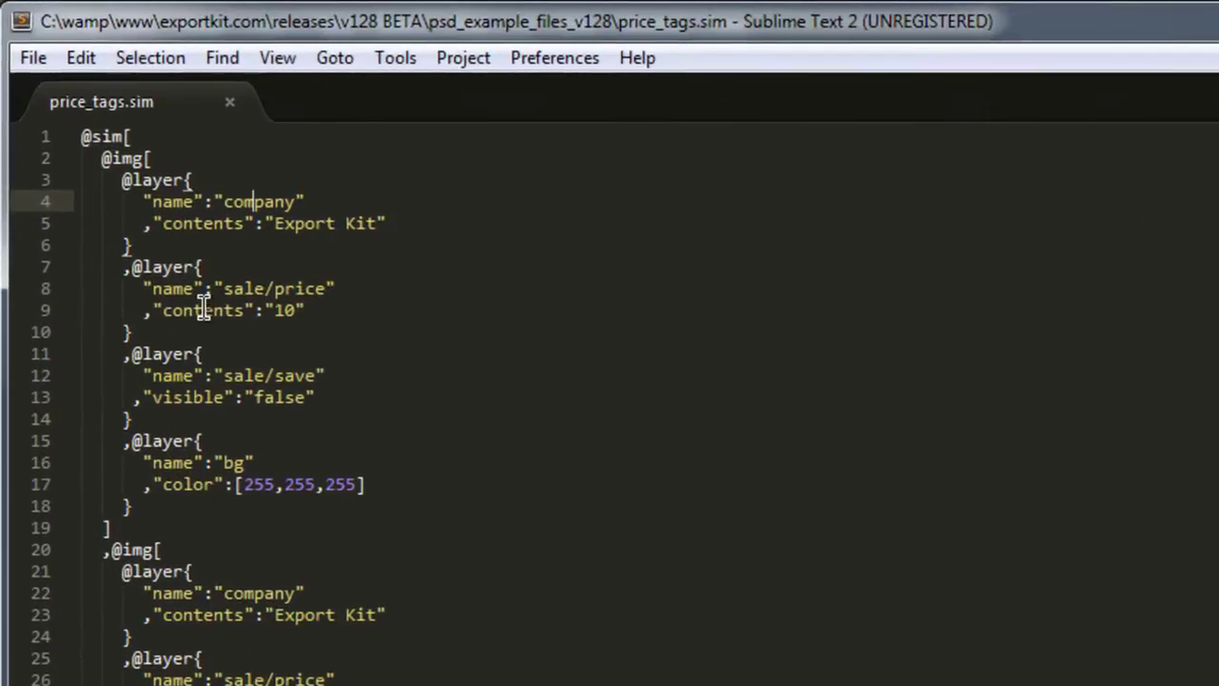
Step: Inspect the sale/price entry on line 8 and its price value 10 on line 9
left_click_drag(223, 288, 324, 286)
left_click(269, 288)
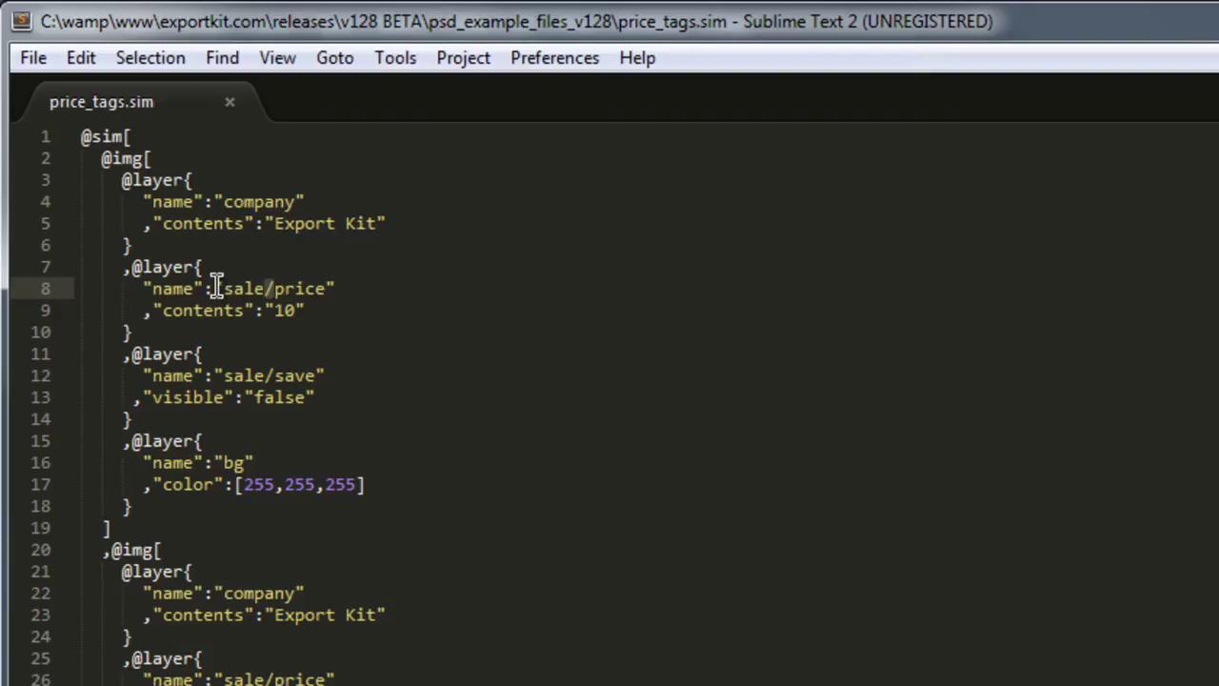
left_click(295, 309)
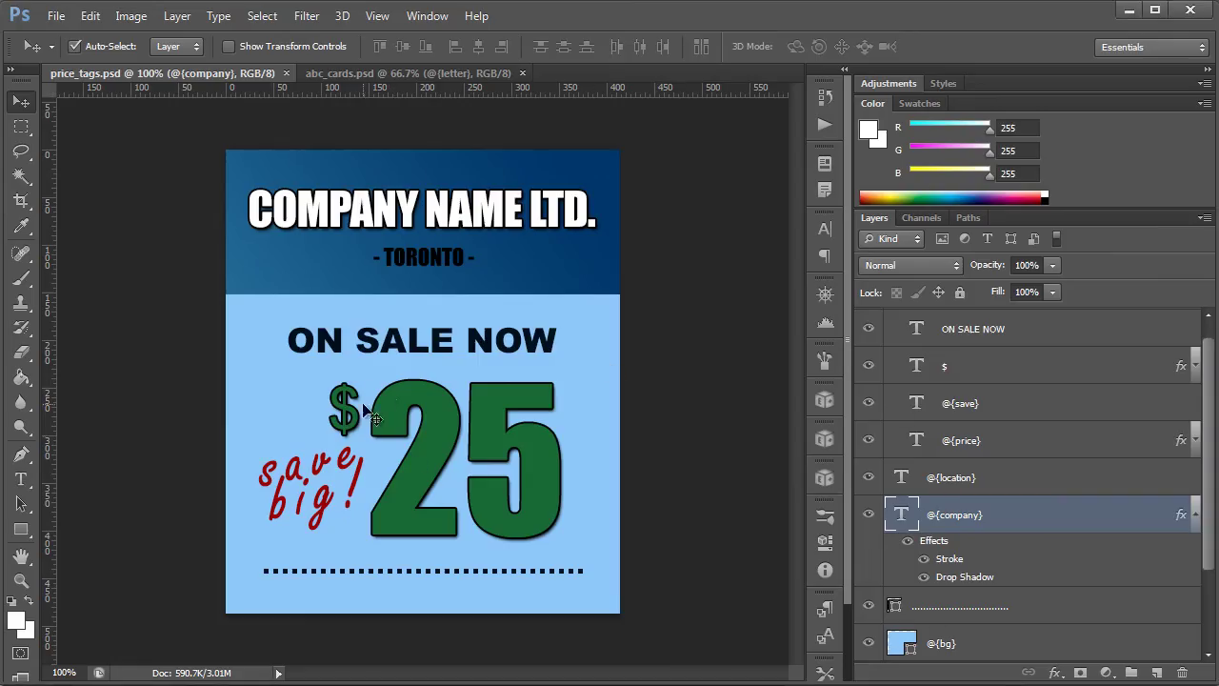
Step: Select the @{bg}, @{price} and @{save} layers, briefly hiding and reshowing the save big! text
left_click(269, 357)
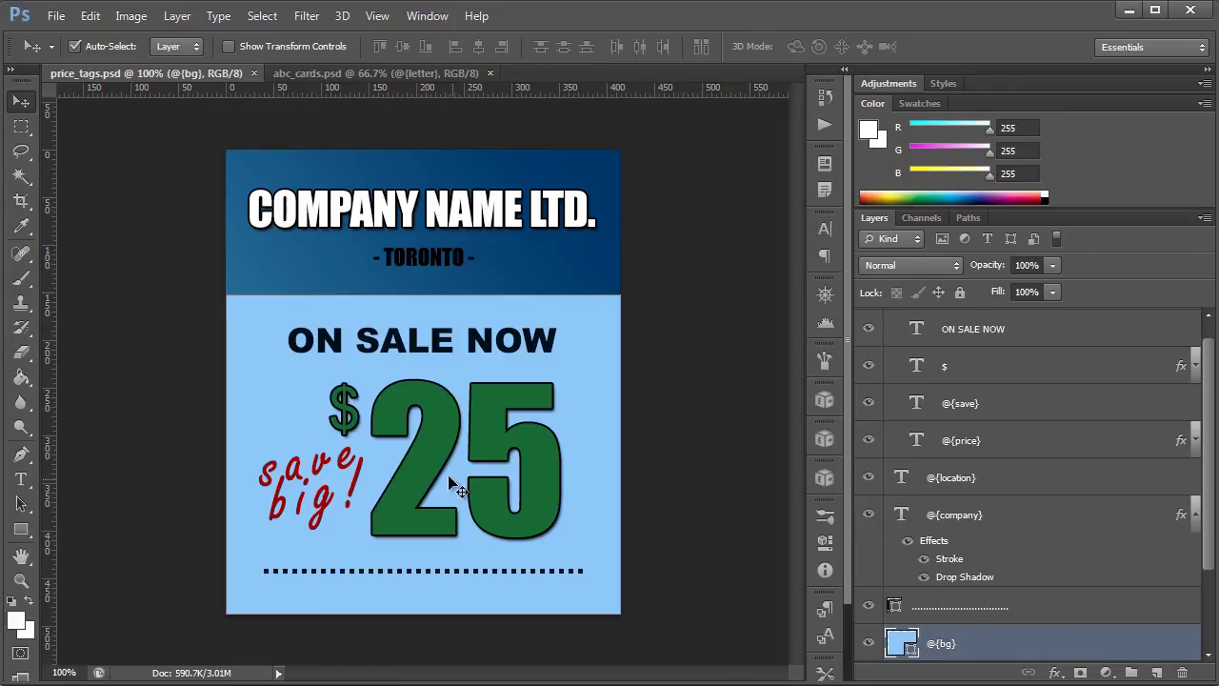
left_click(489, 453)
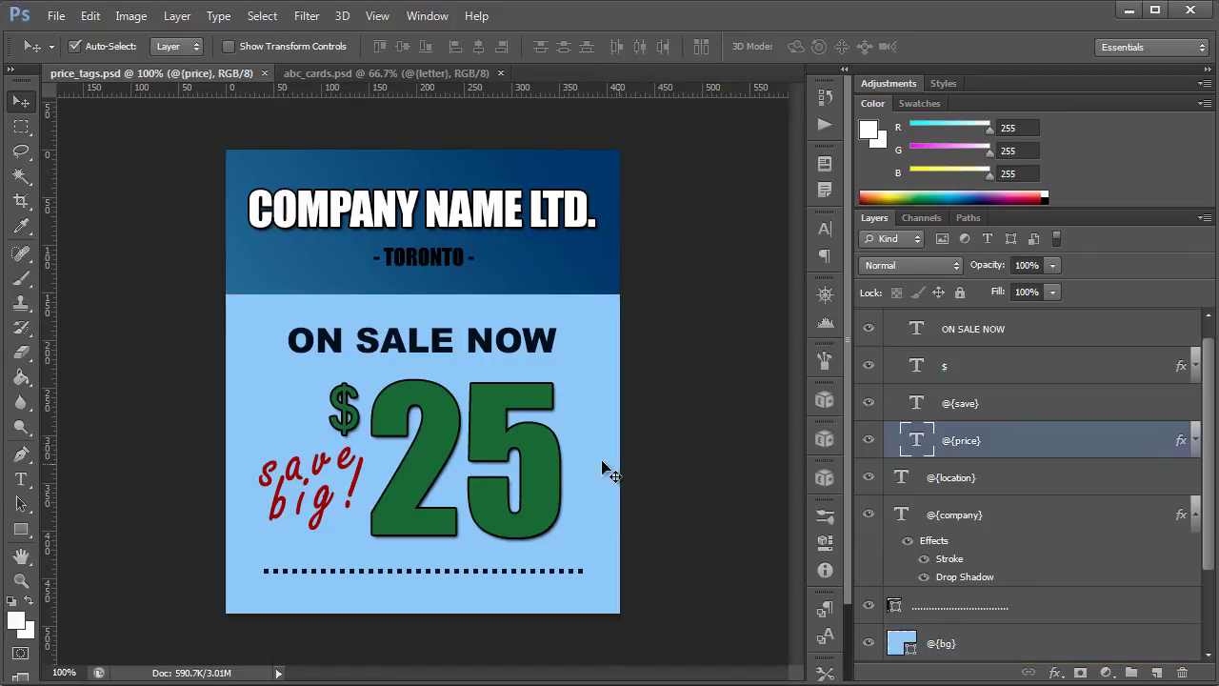
left_click(966, 405)
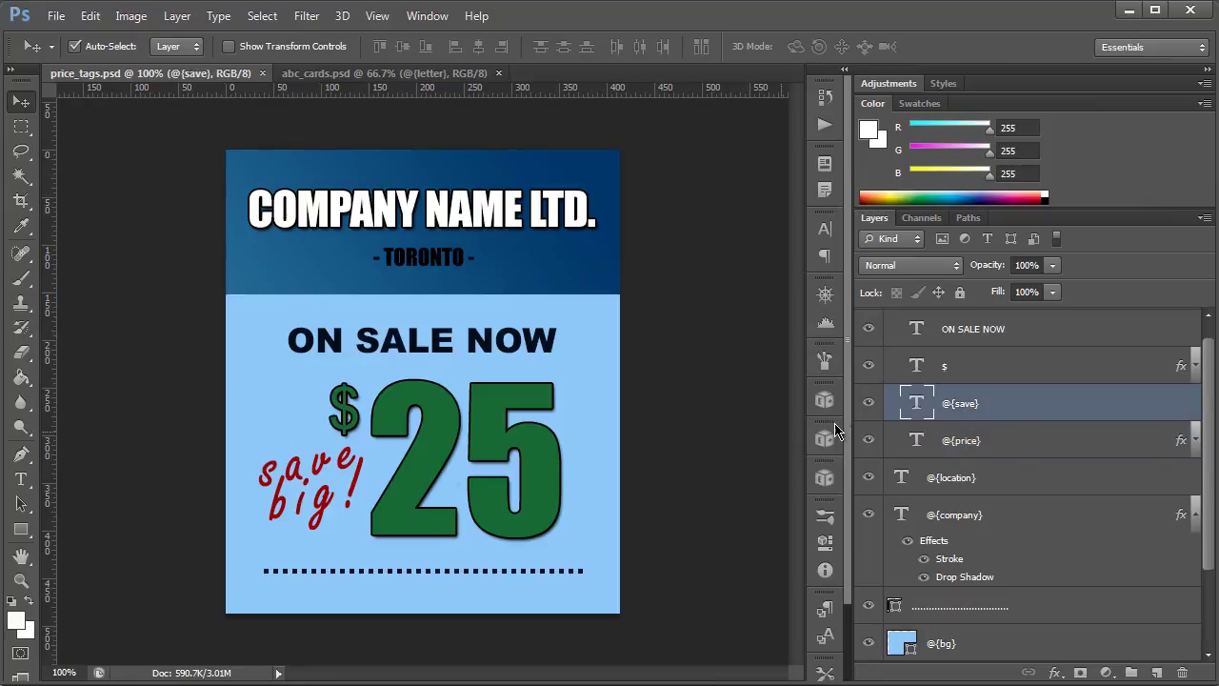
left_click(867, 404)
left_click(867, 405)
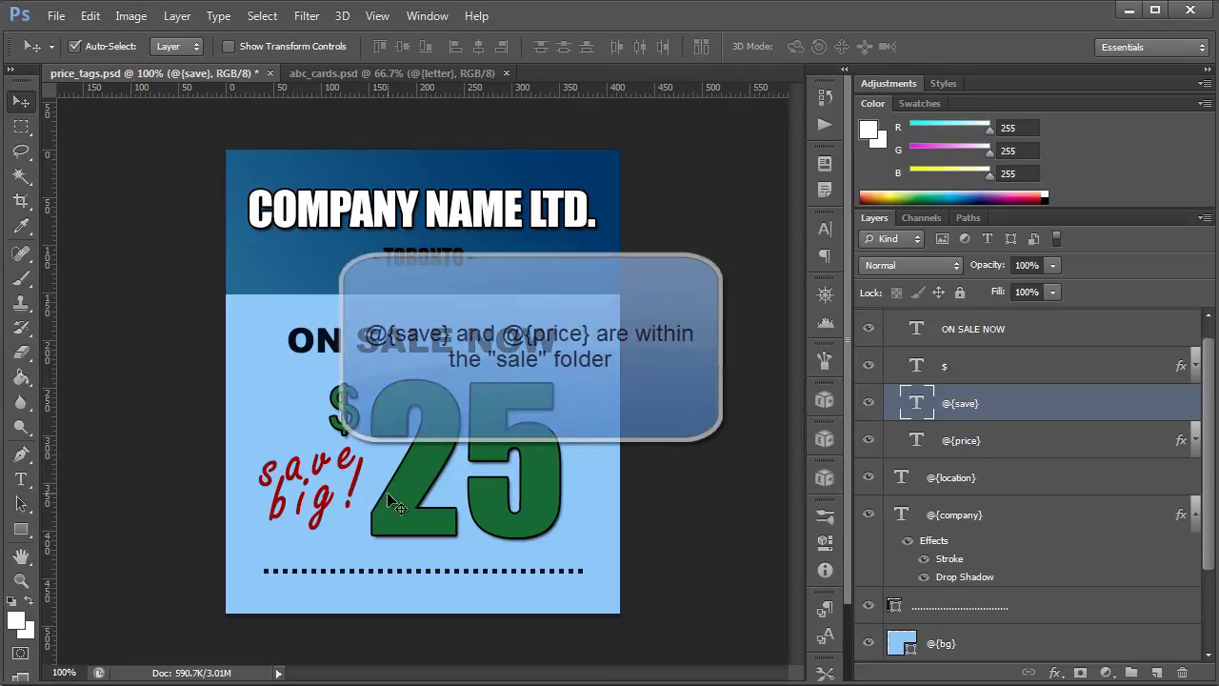
Step: Open Export Kit and delete the old ftml-www output folder from psd_example_files_v128
left_click(824, 441)
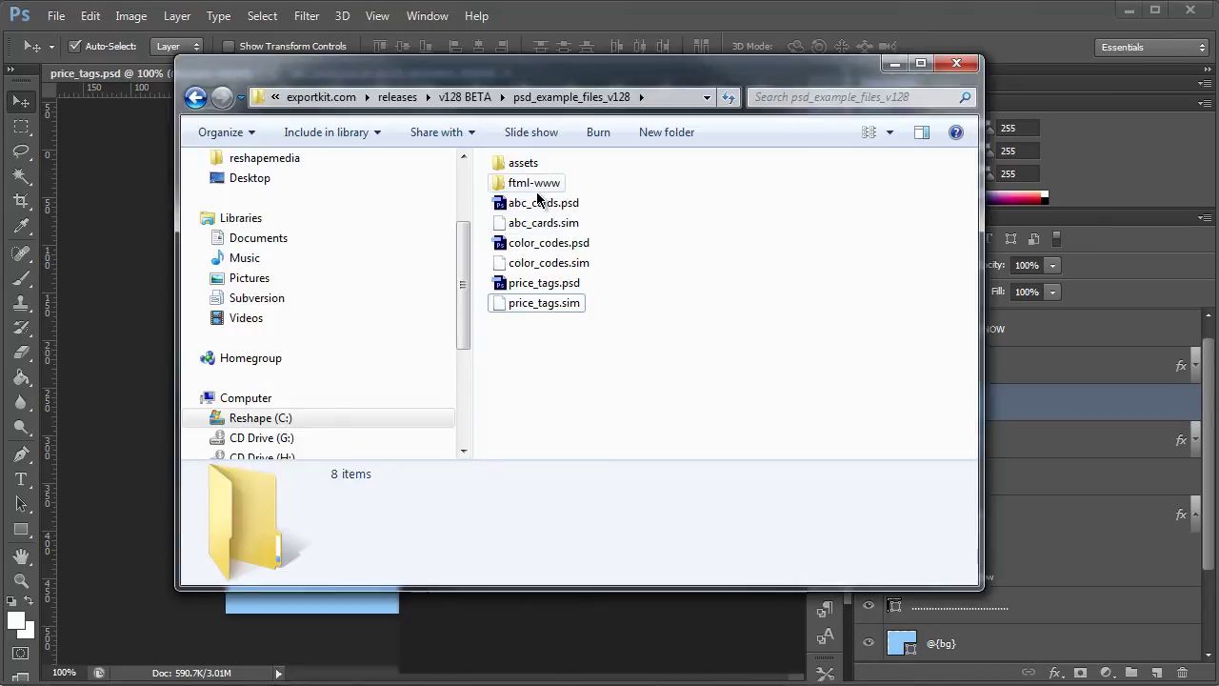
left_click(536, 184)
key("Delete")
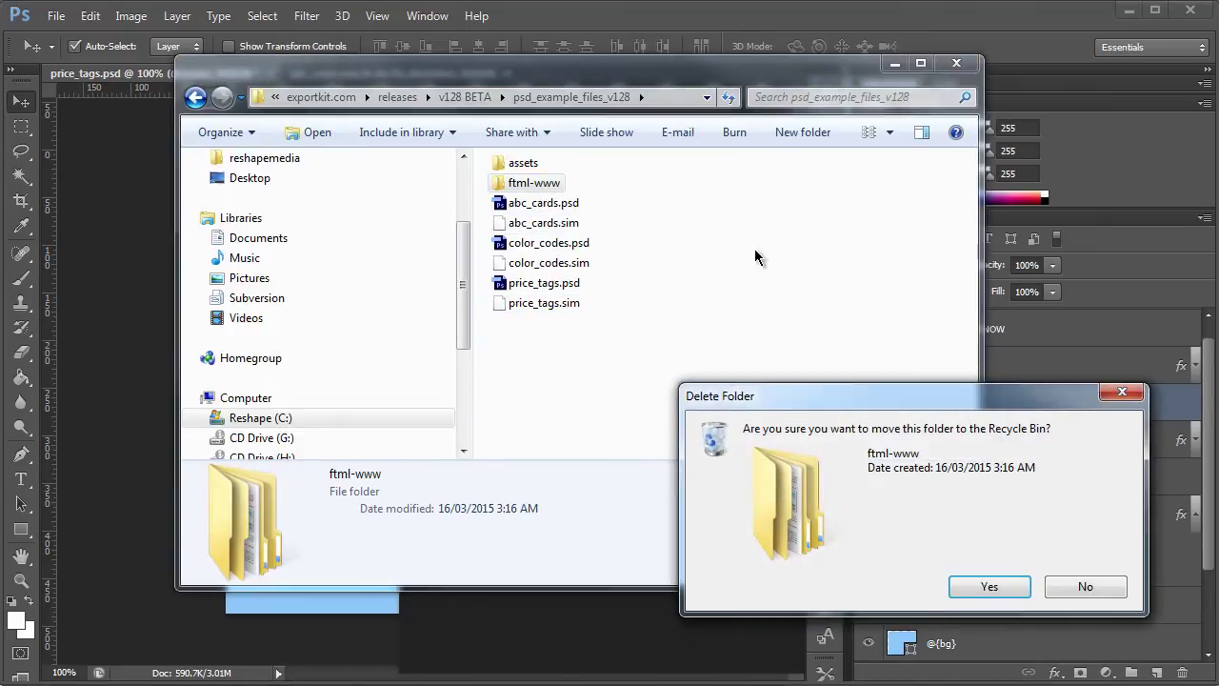
key("Return")
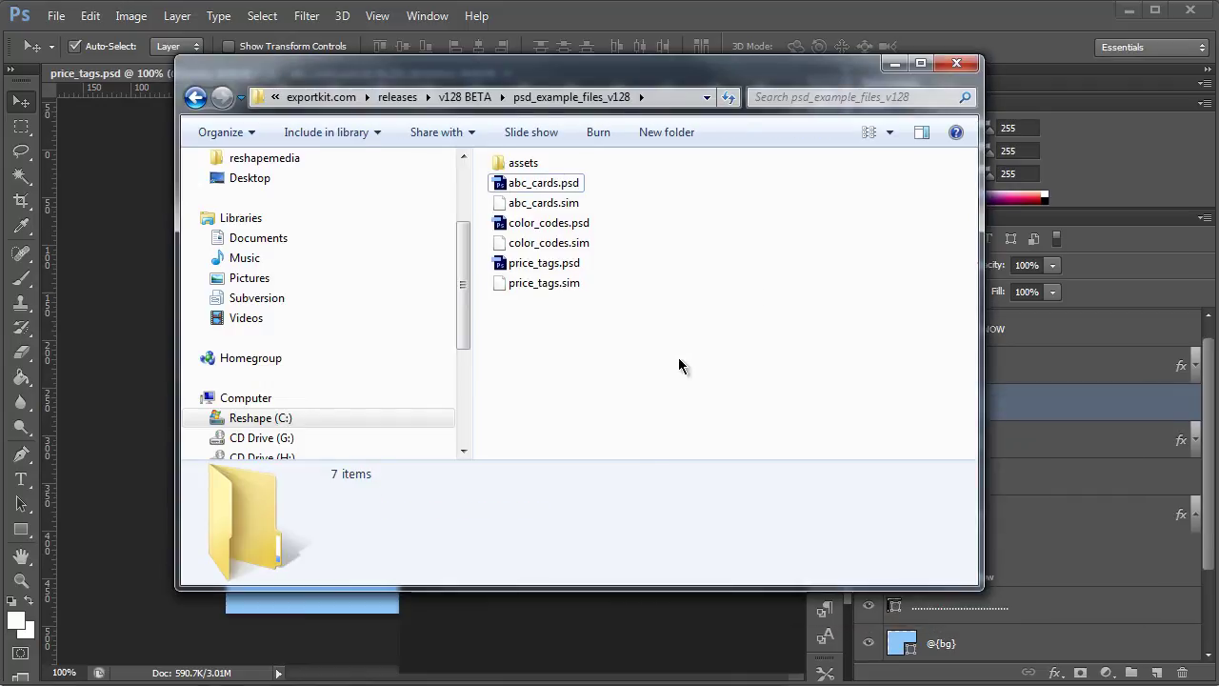
Step: Load price_tags.sim as the Smart Image manifest in Export Kit's Images tab
left_click(616, 641)
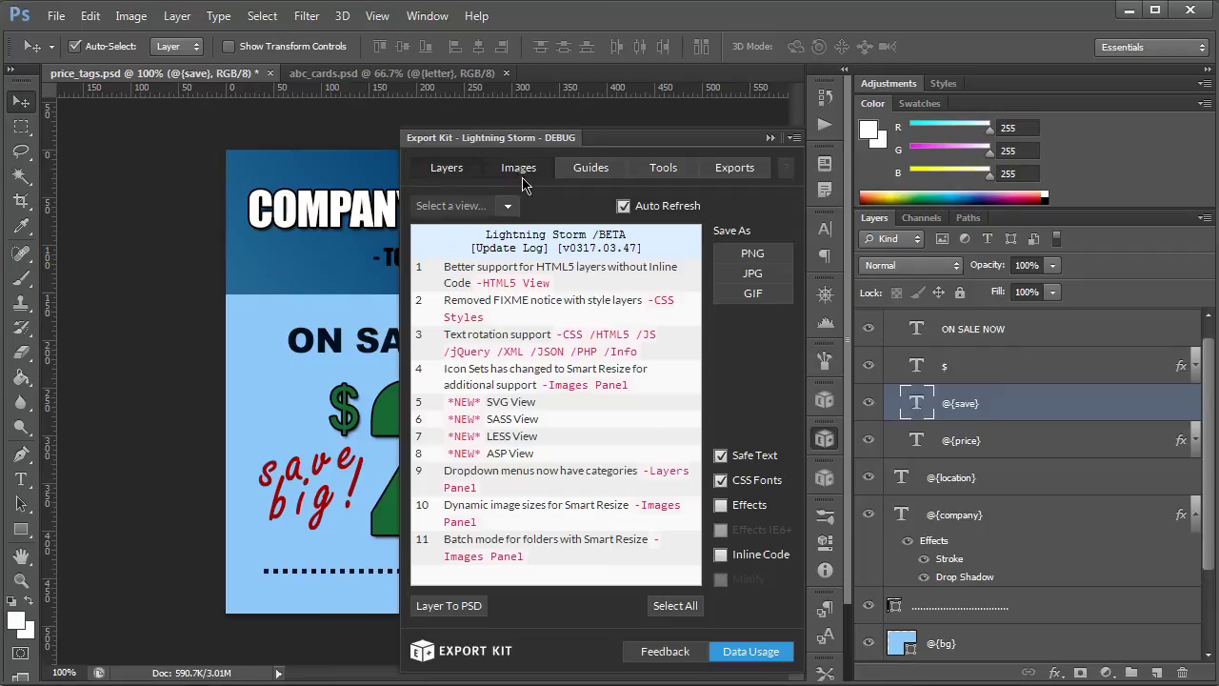
left_click(523, 173)
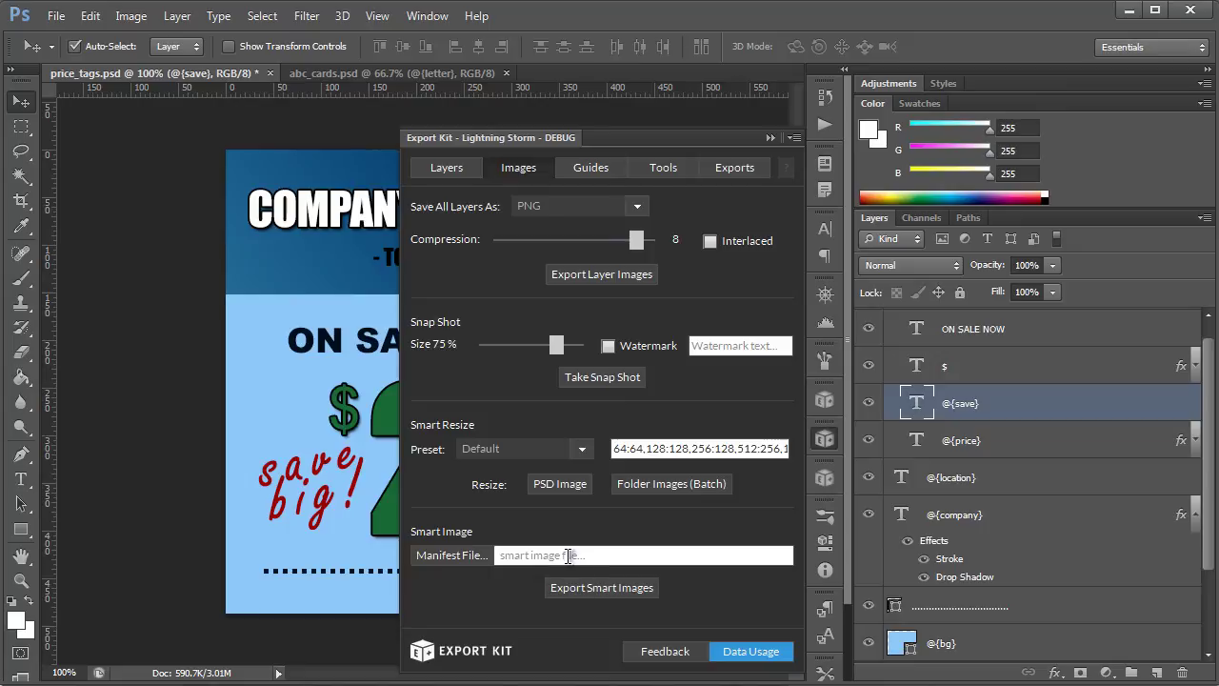
left_click(455, 555)
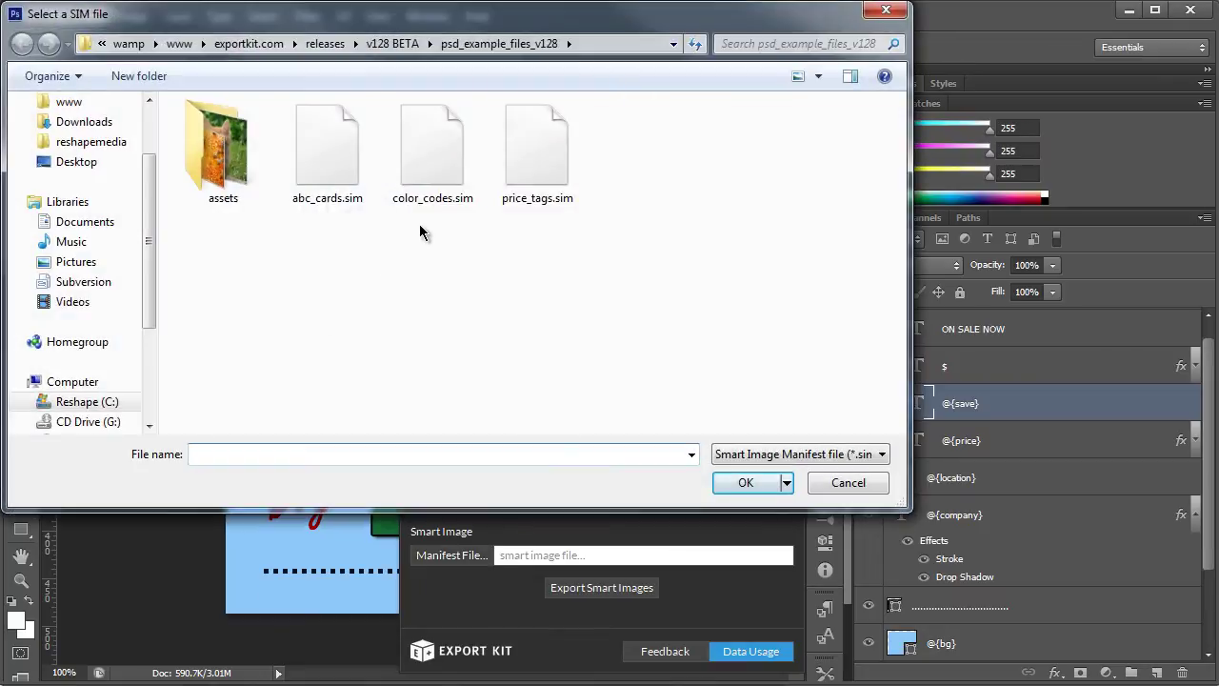
double_click(519, 172)
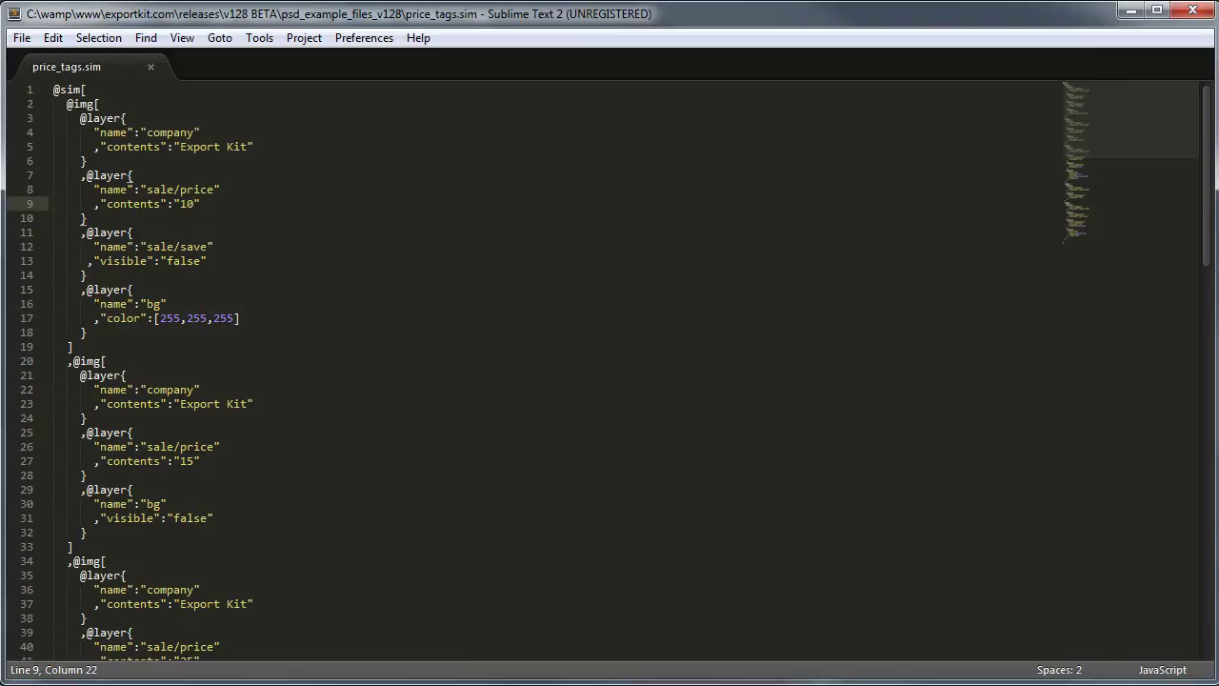
Step: Scroll through the price_tags.sim image entries to review them, then return to Photoshop
left_click(400, 303)
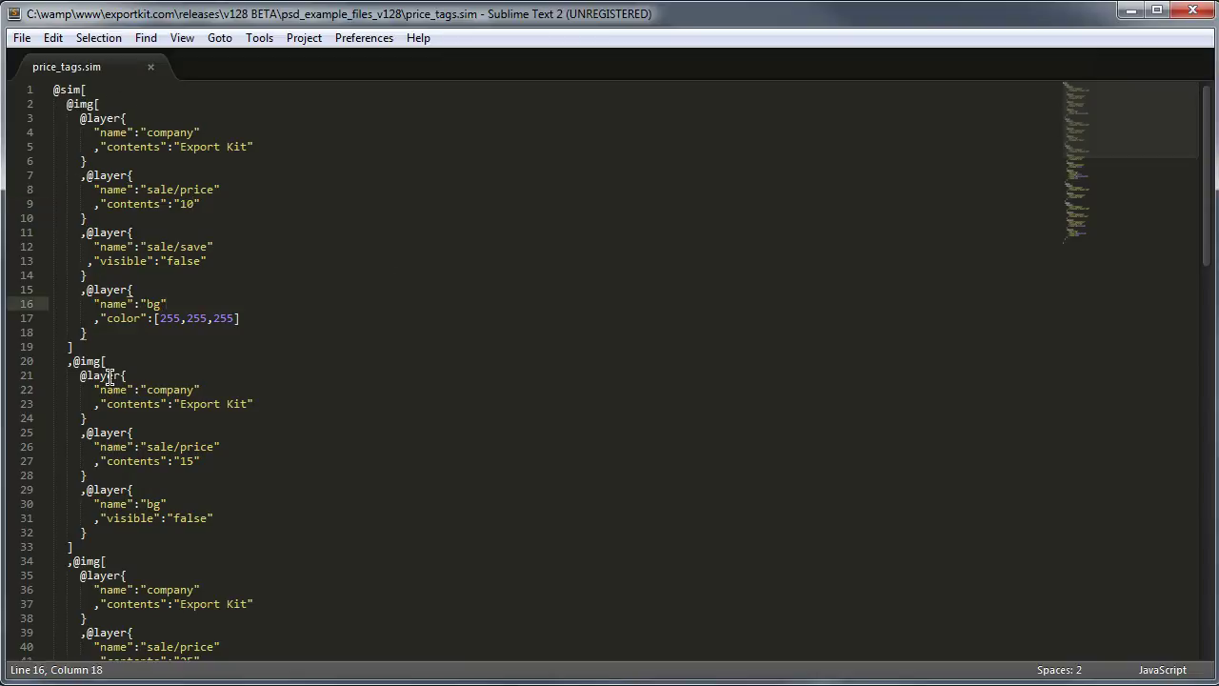
scroll(157, 391, "down", 9)
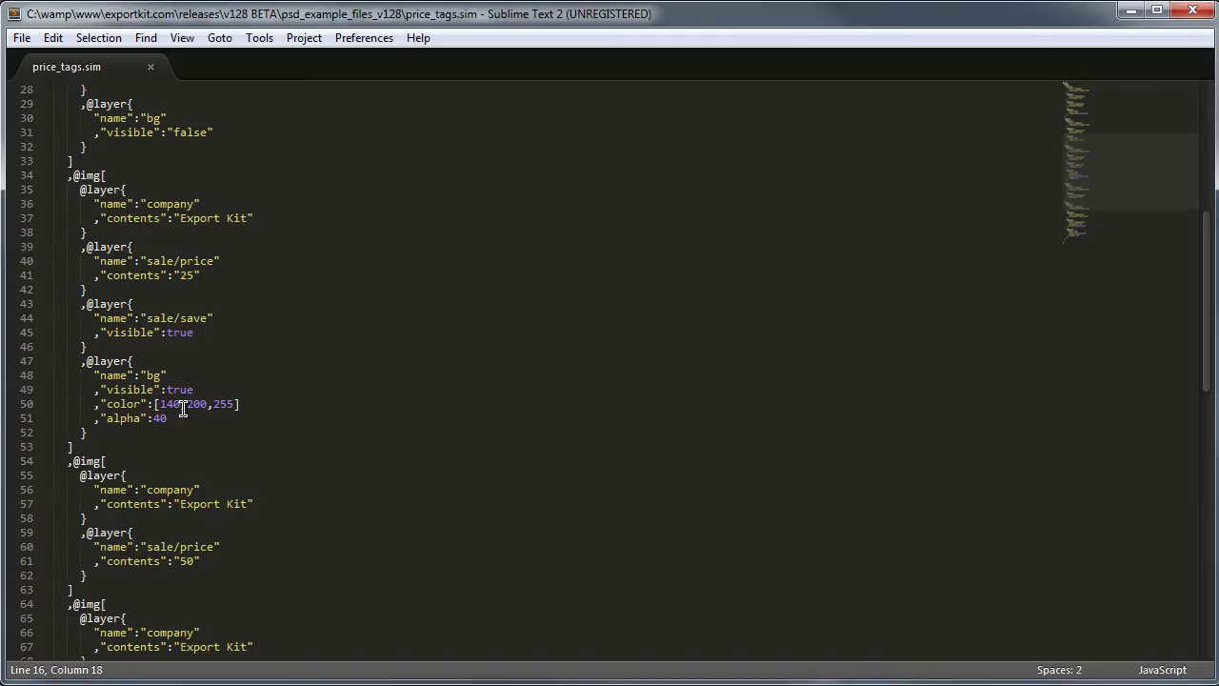
scroll(220, 381, "down", 2)
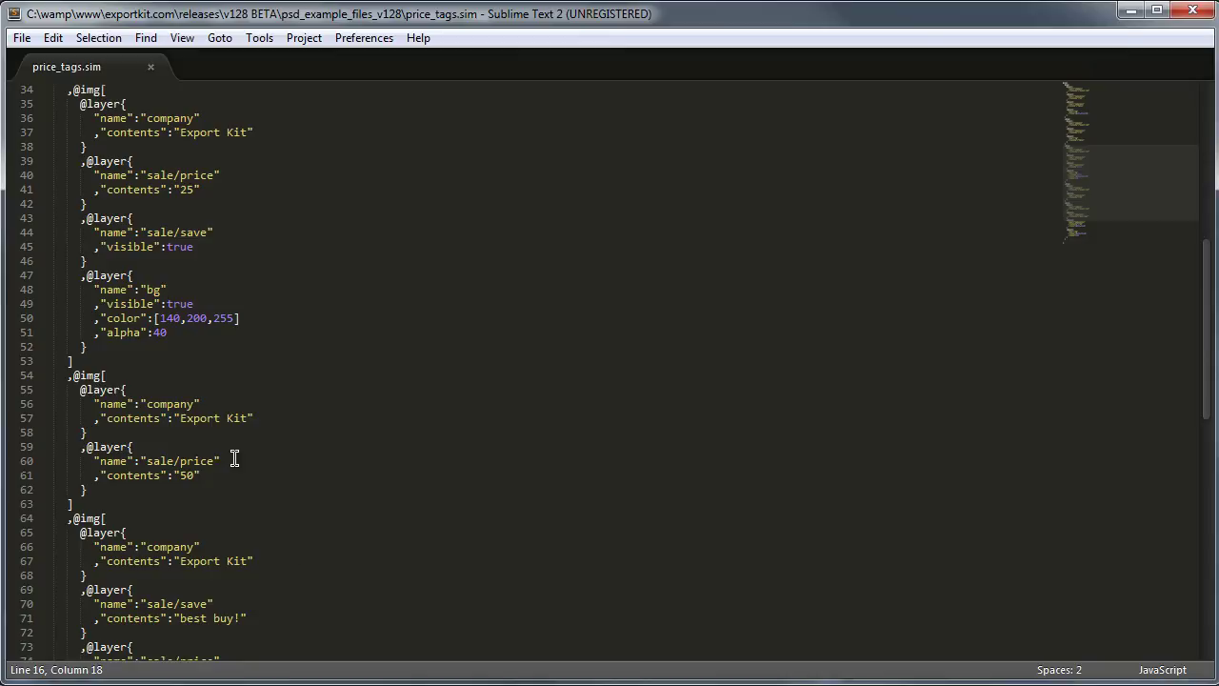
scroll(221, 461, "up", 1)
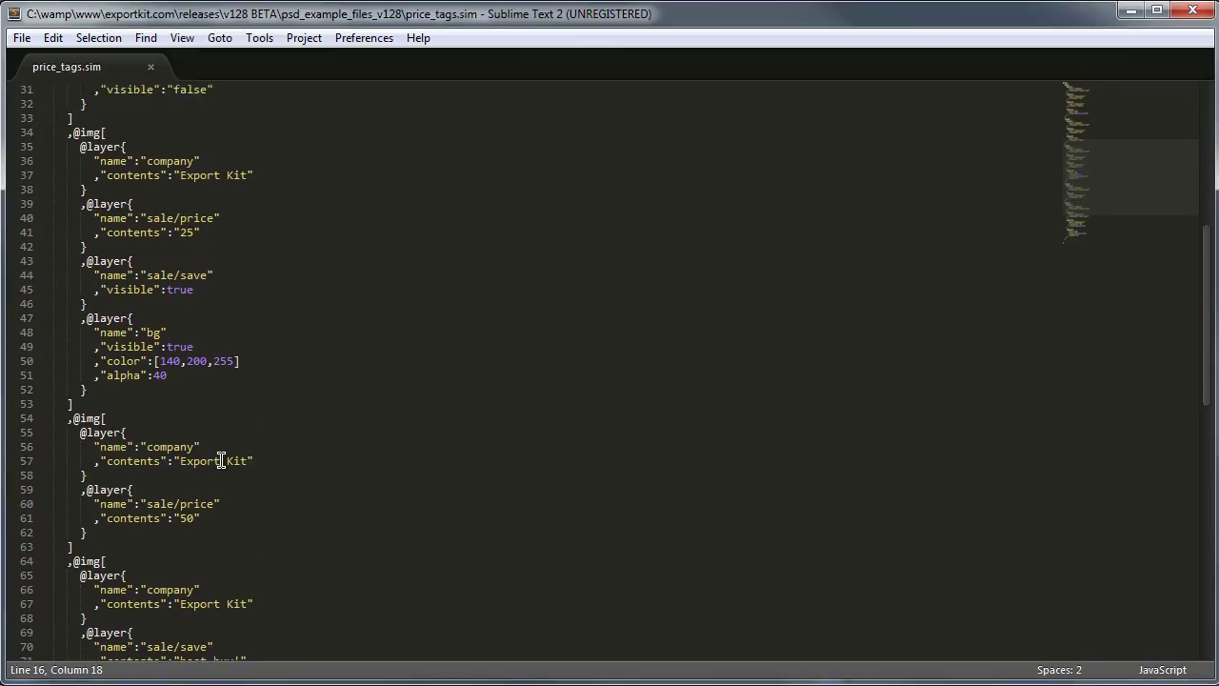
scroll(221, 461, "up", 7)
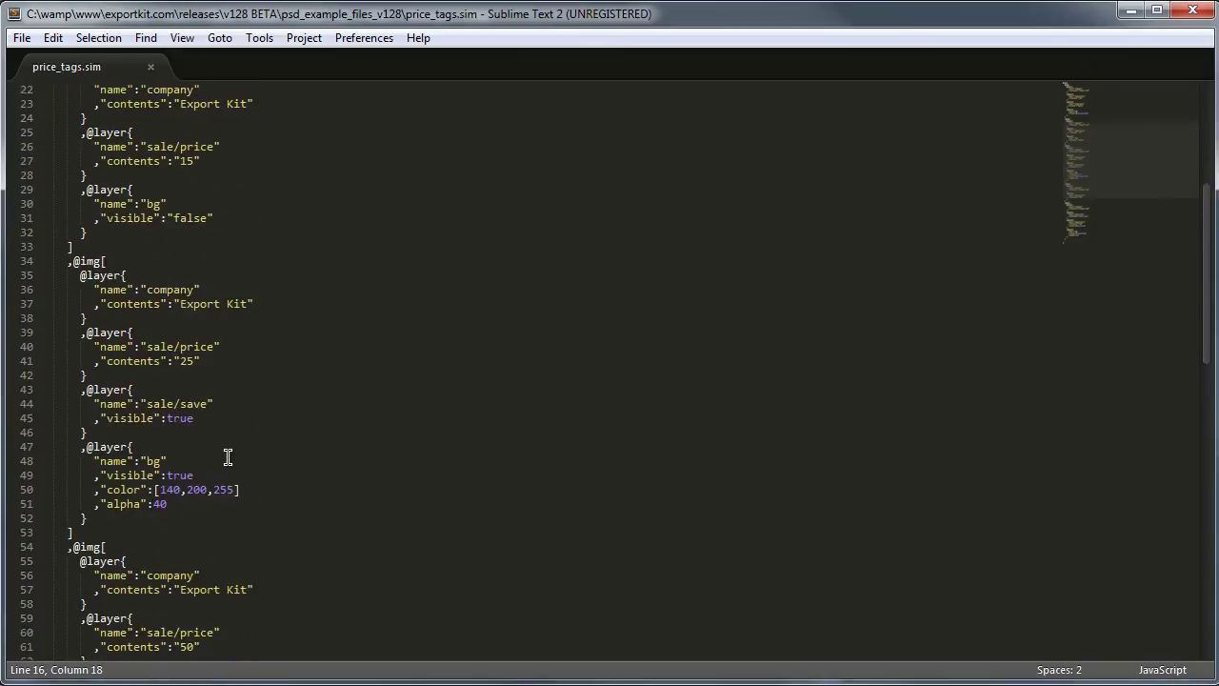
scroll(228, 459, "up", 3)
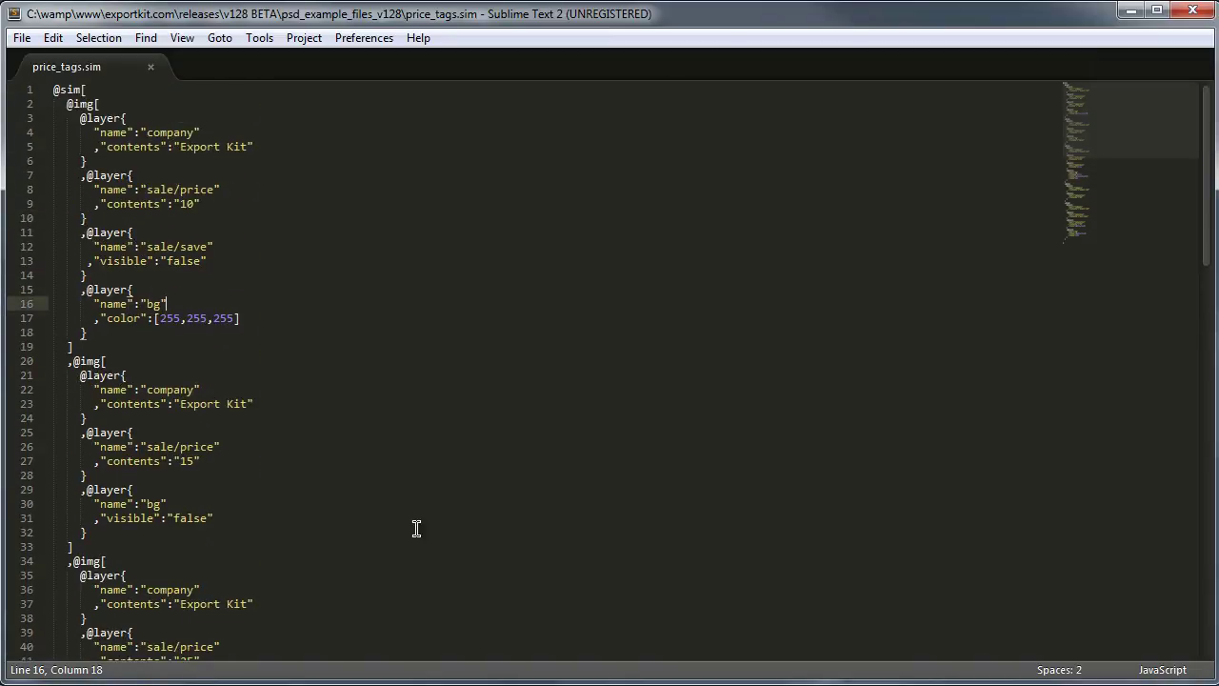
key("alt+Tab")
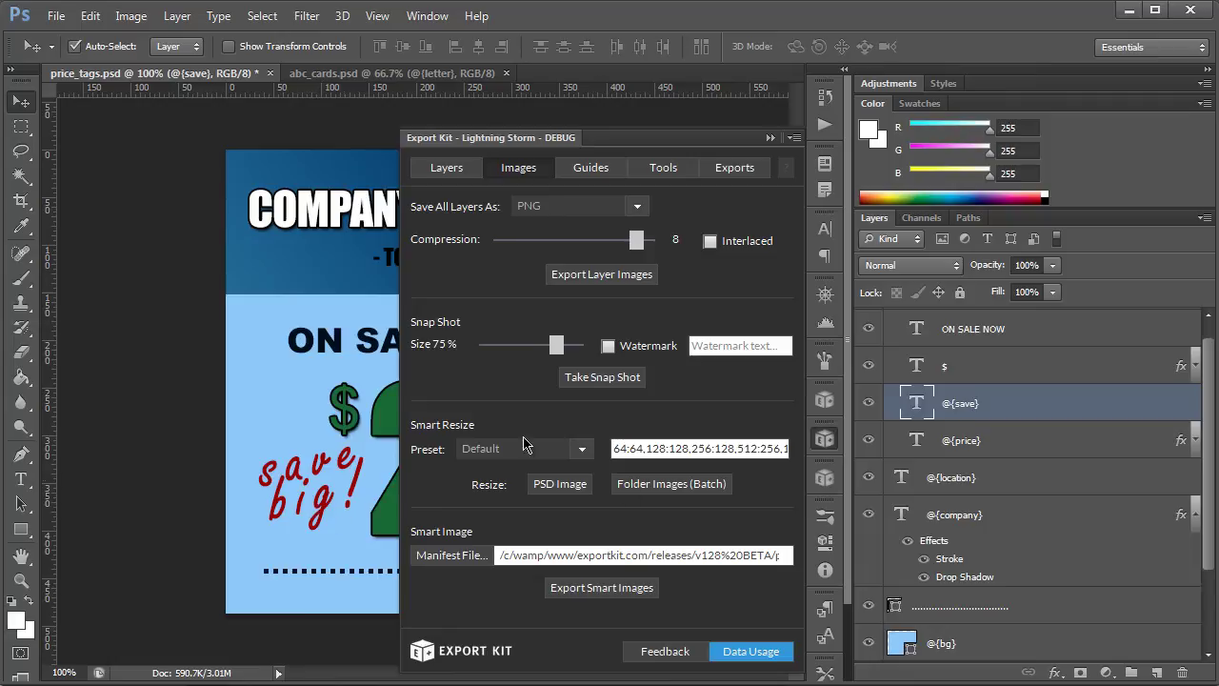
Step: Export the smart images as five price_tags PNGs and open price_tags_0.png from ftml-www/images
left_click(602, 589)
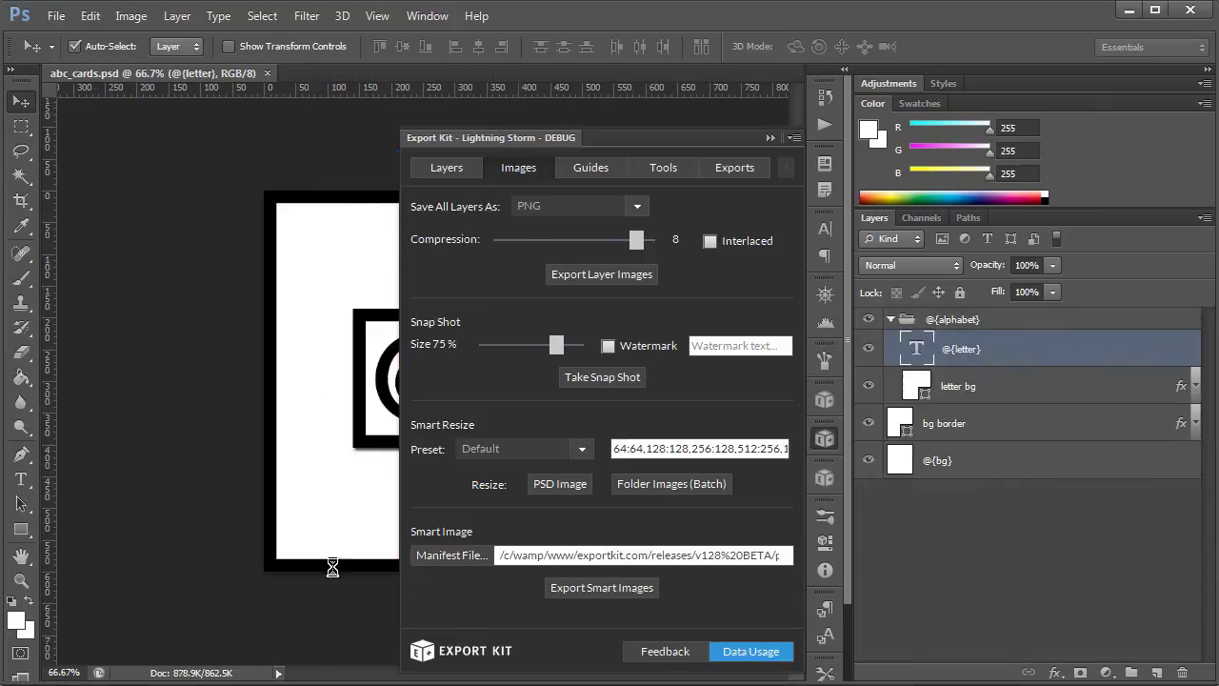
left_click(1095, 581)
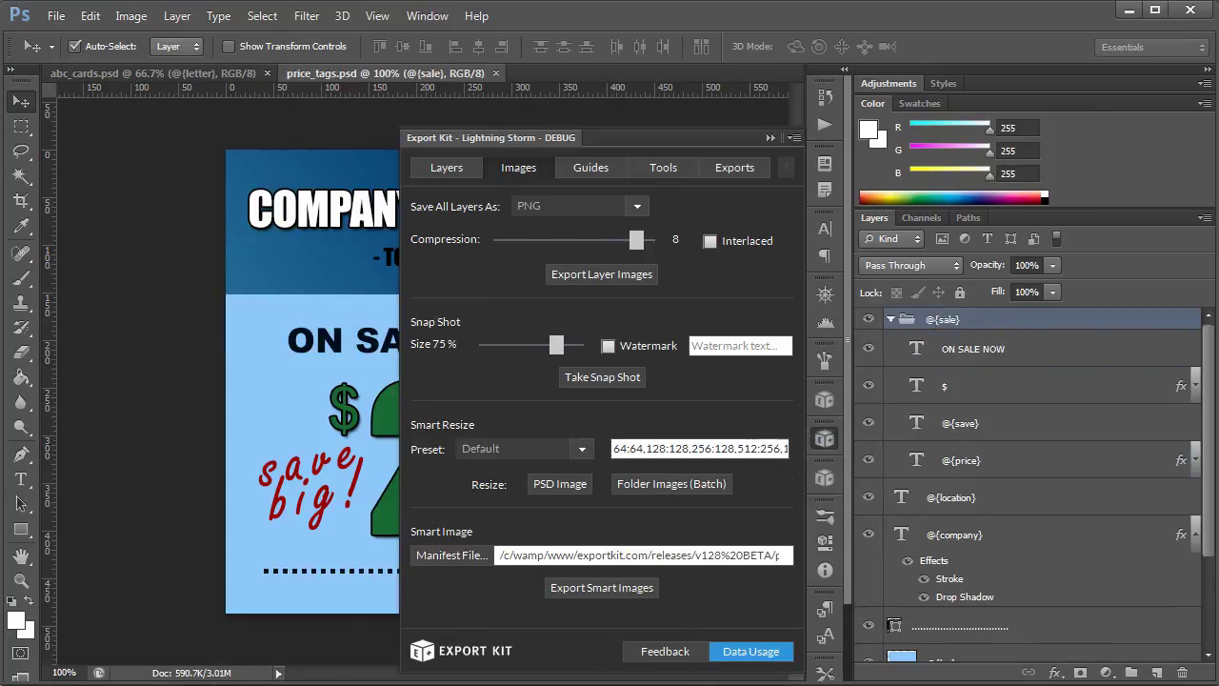
left_click(770, 180)
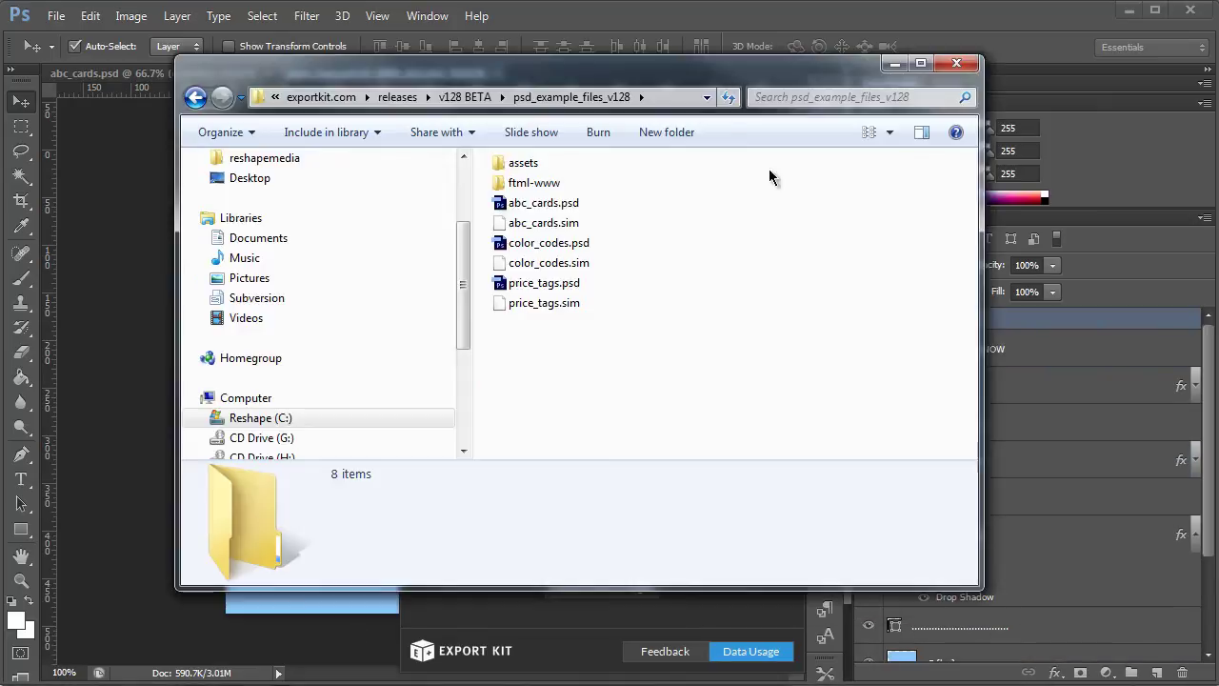
double_click(554, 186)
left_click(511, 214)
double_click(511, 214)
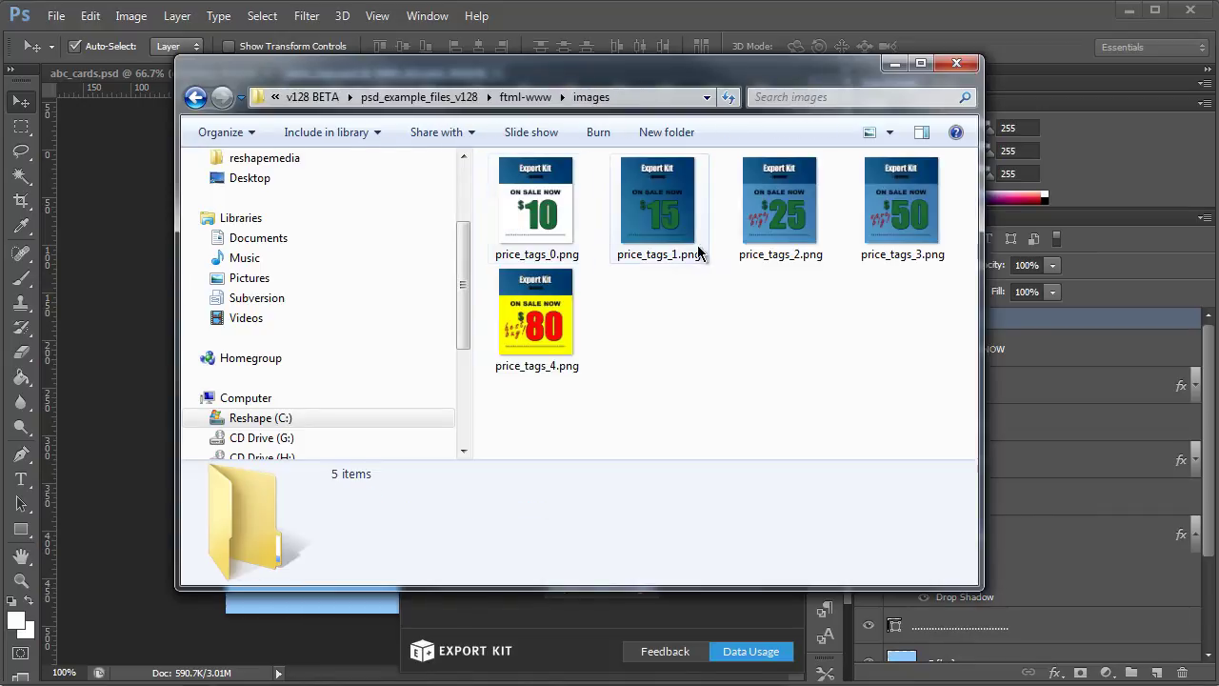
double_click(248, 195)
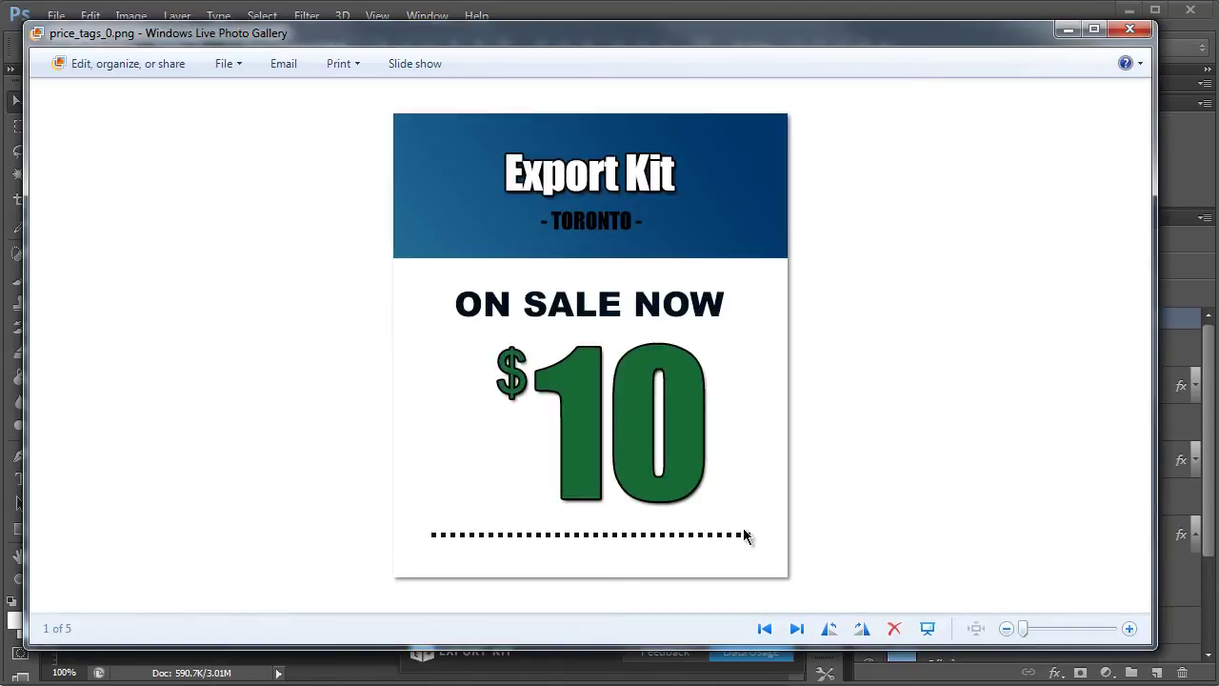
Step: Step through price_tags_1 to price_tags_4.png, ending on the yellow $80 tag, then close the gallery
left_click(797, 629)
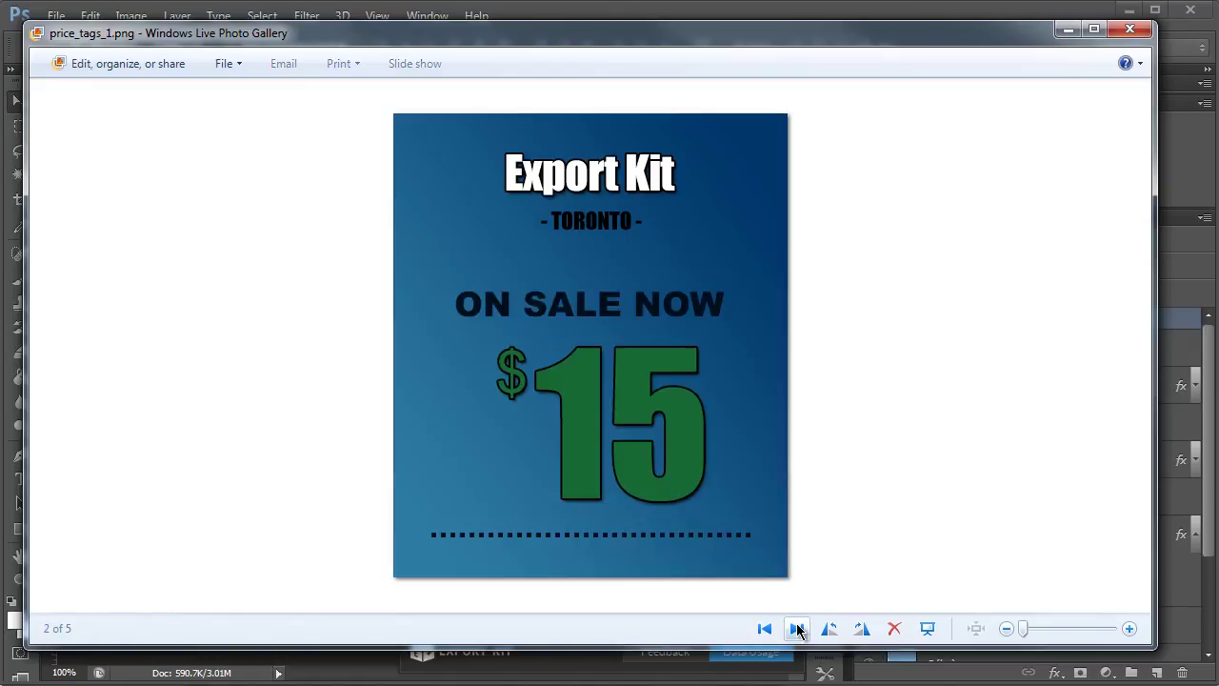
left_click(797, 628)
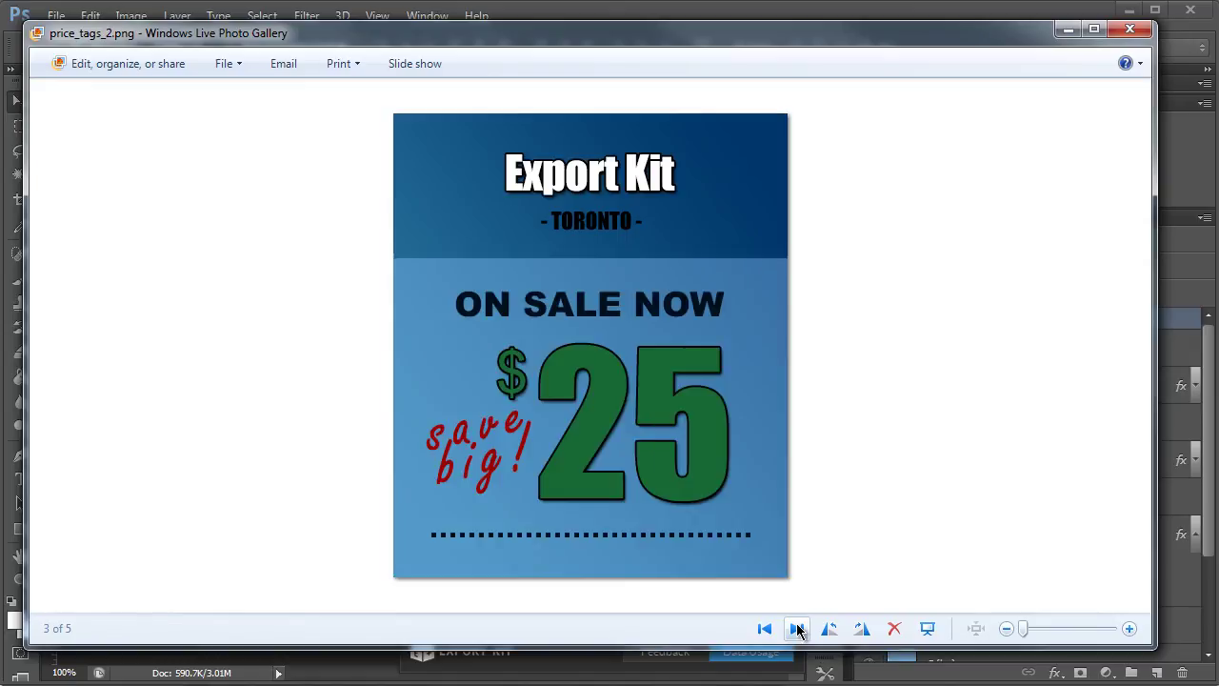
left_click(797, 629)
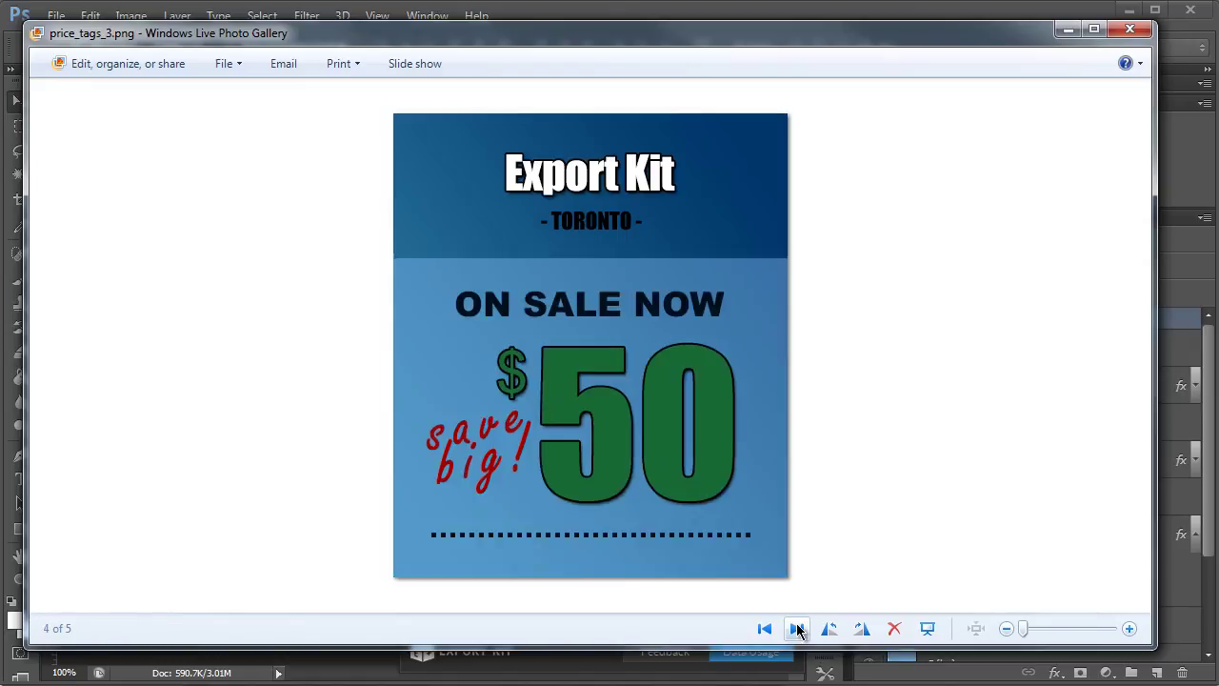
left_click(797, 628)
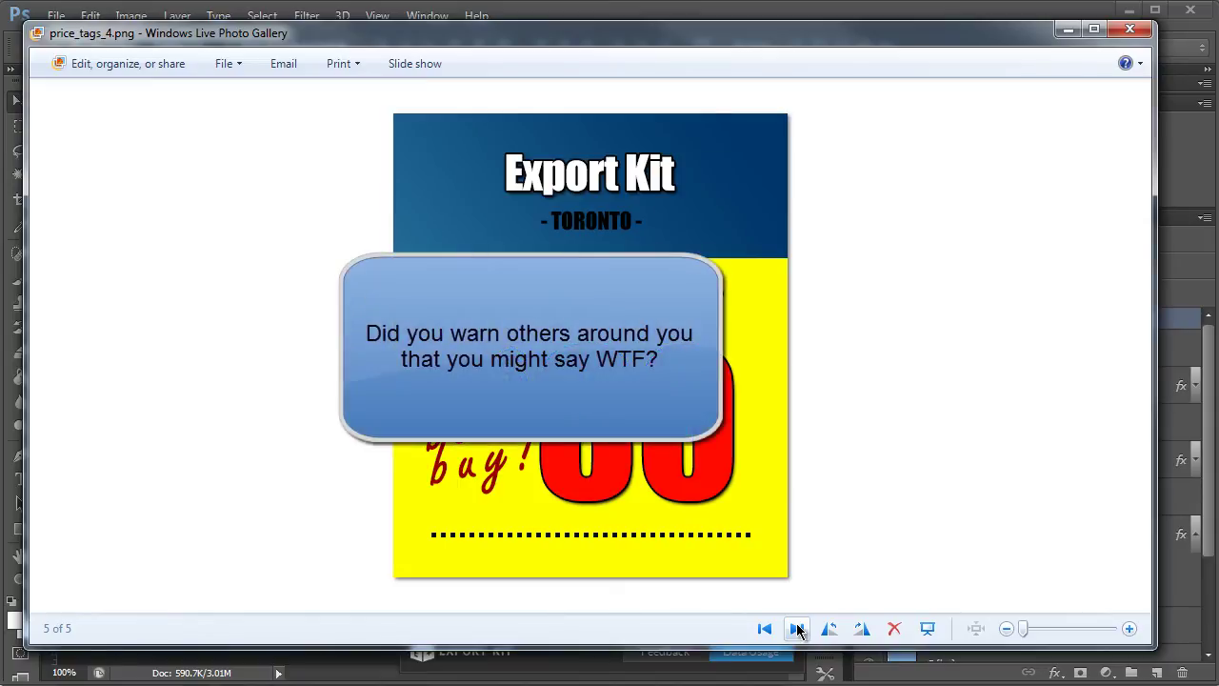
left_click(1127, 33)
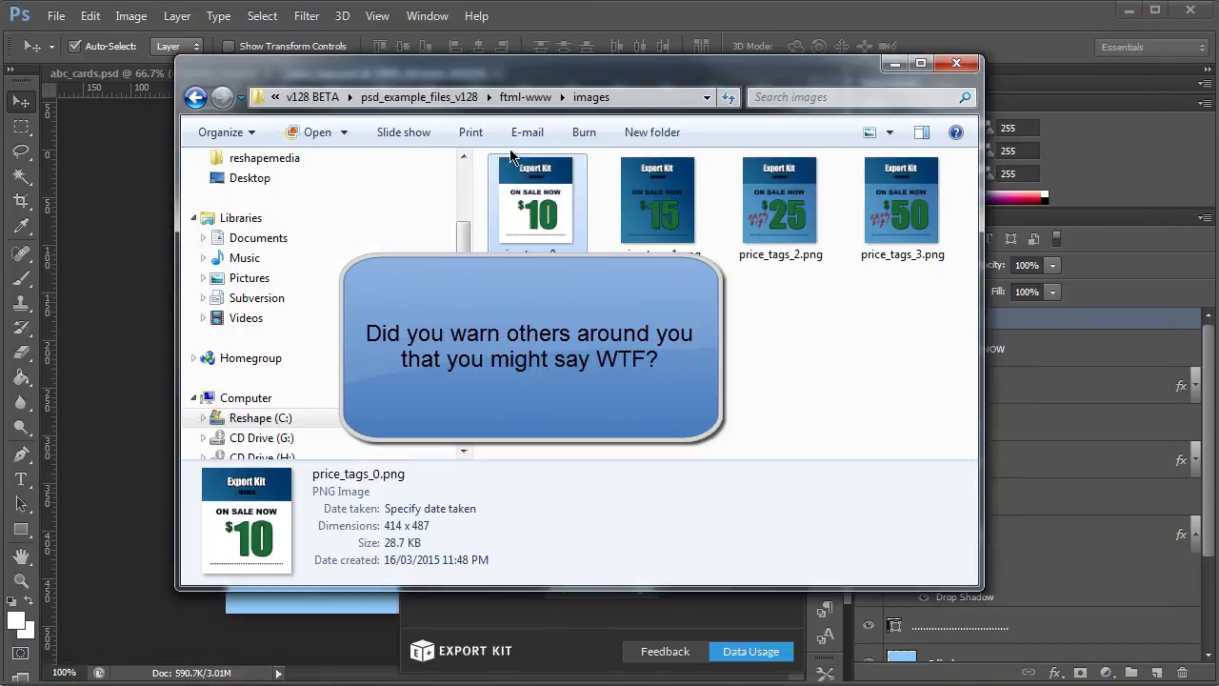
Step: Go up to psd_example_files_v128 and switch Photoshop to the abc_cards.psd document
left_click(419, 98)
left_click(143, 282)
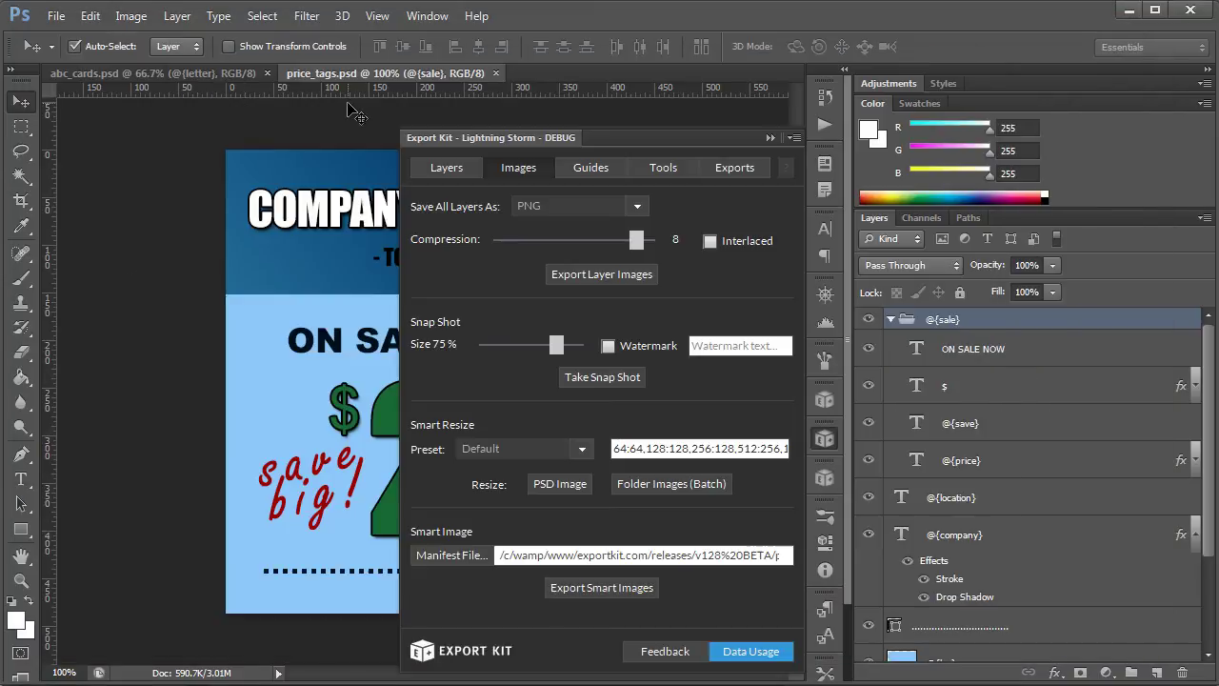
left_click(166, 74)
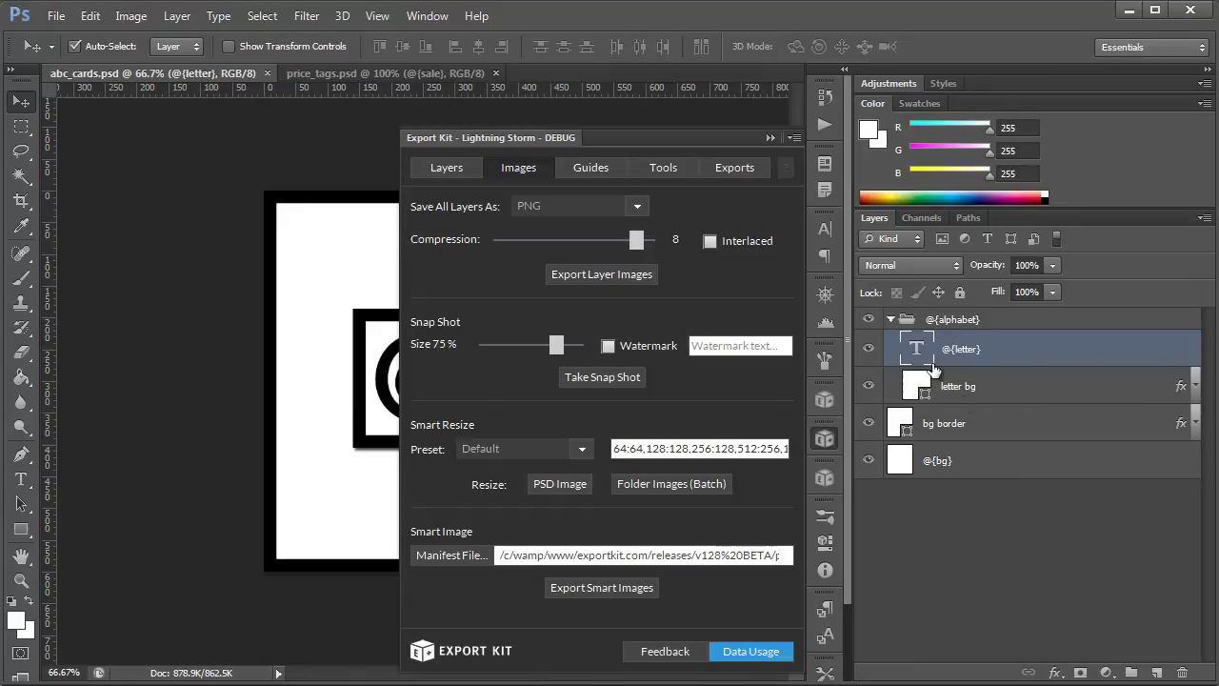
Step: Inspect the @{alphabet} group and bg border layer, toggling @{alphabet} visibility off and on
left_click(949, 323)
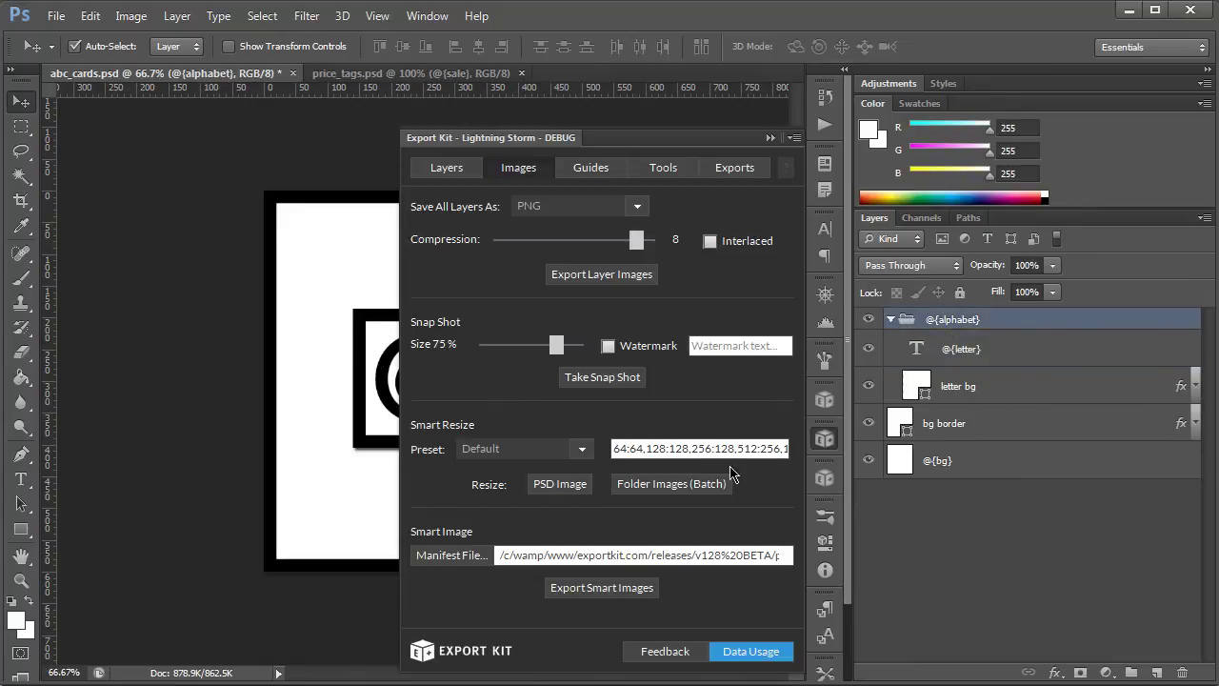
left_click(274, 541)
scroll(285, 552, "up", 5)
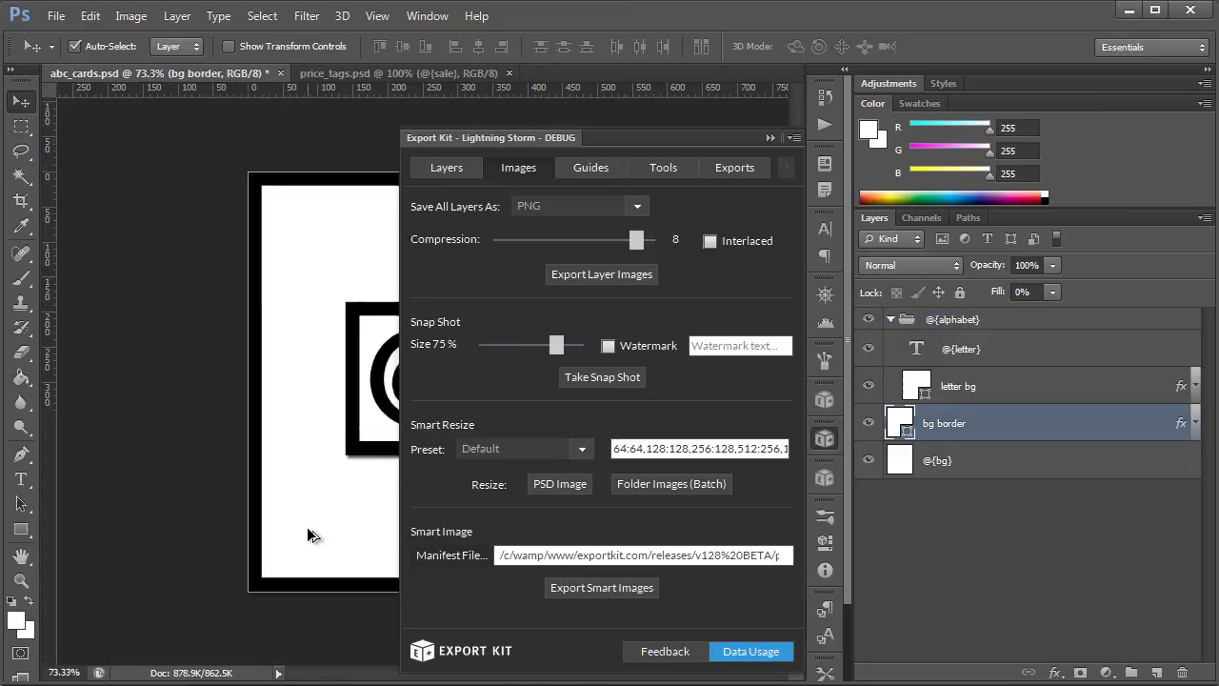
left_click_drag(451, 680, 512, 676)
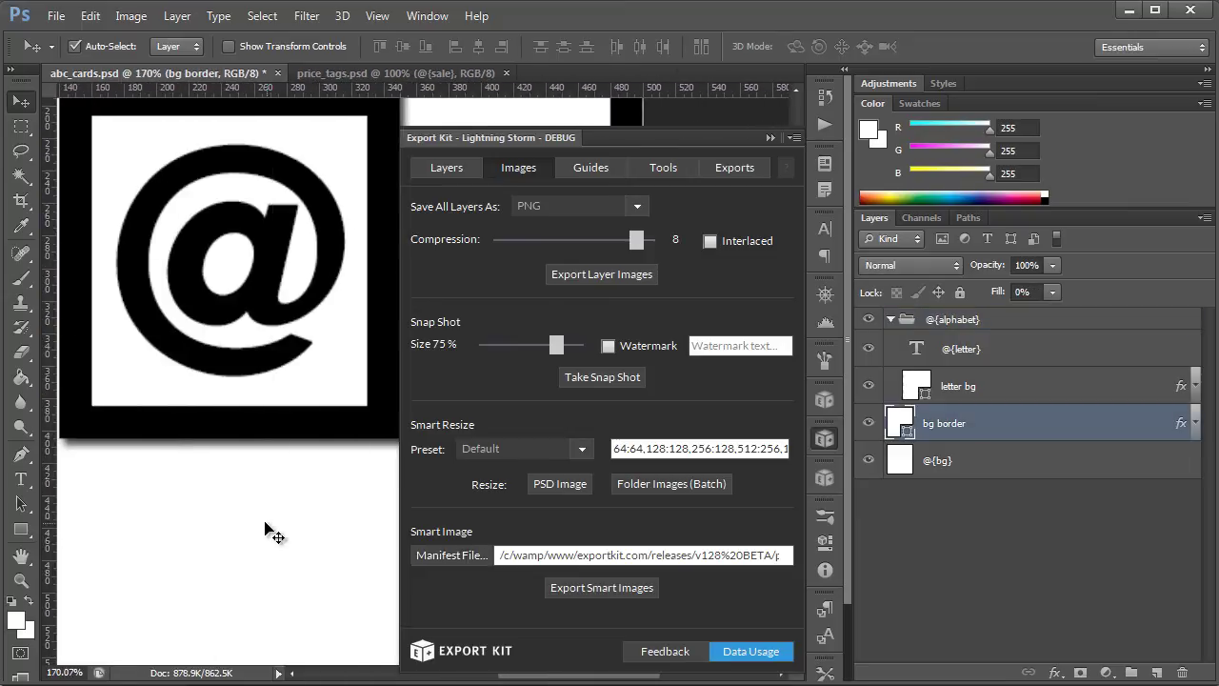
scroll(277, 540, "up", 3)
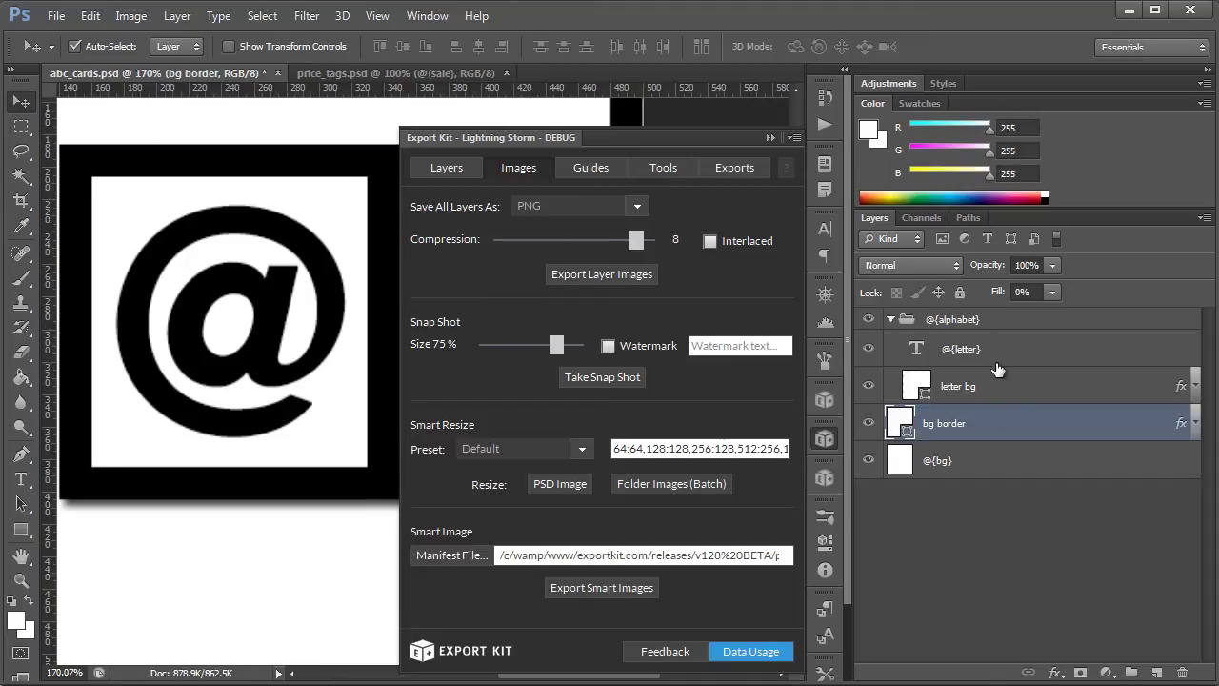
left_click(869, 320)
left_click(869, 320)
Step: Toggle the @{letter} layer's visibility off and on, then select the @{bg} layer
left_click(967, 348)
left_click(868, 355)
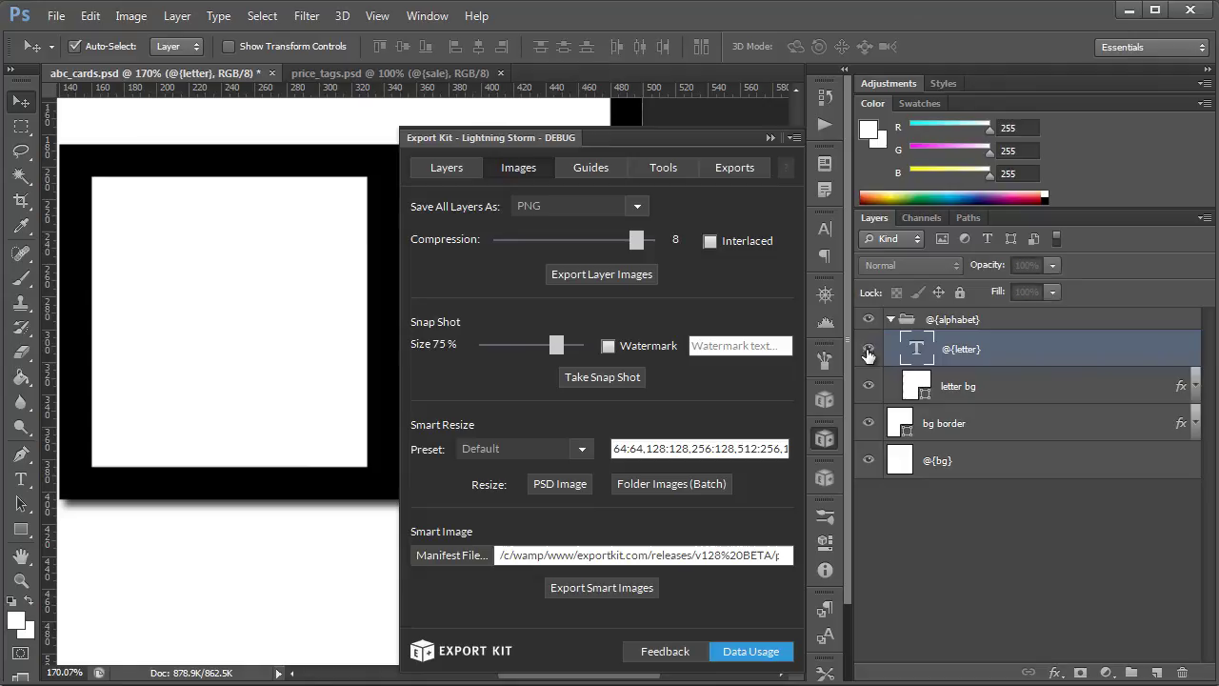
left_click(869, 354)
scroll(233, 493, "down", 2)
scroll(226, 497, "down", 1)
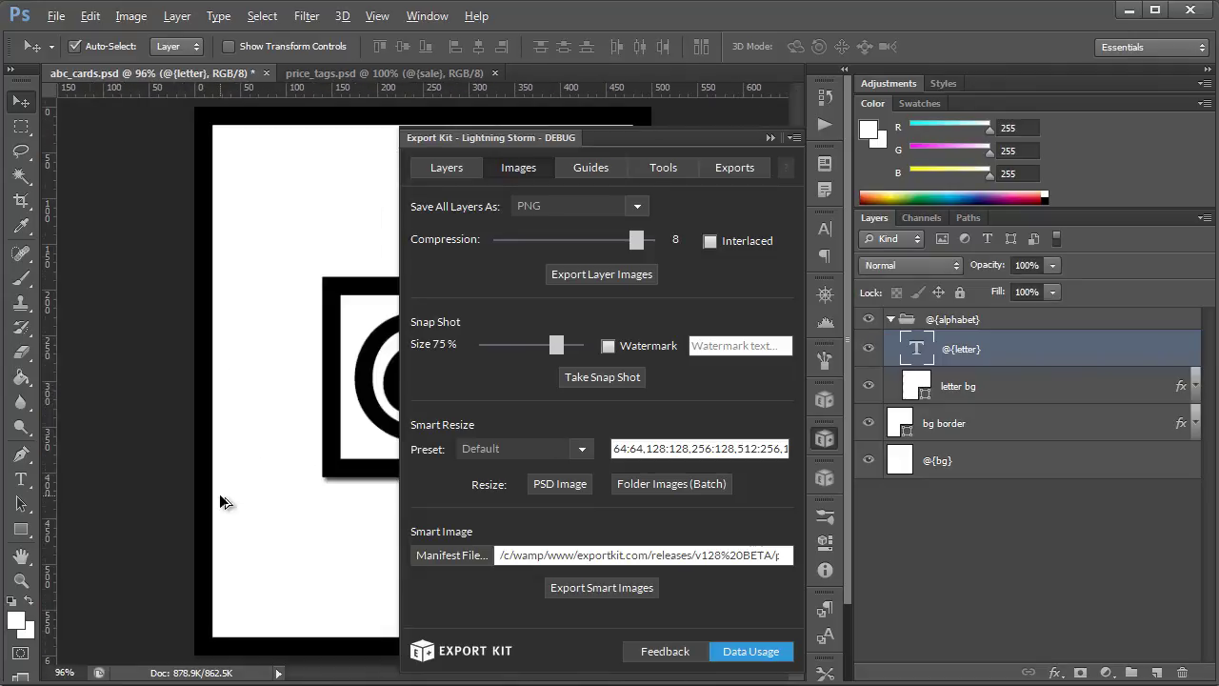
left_click(903, 467)
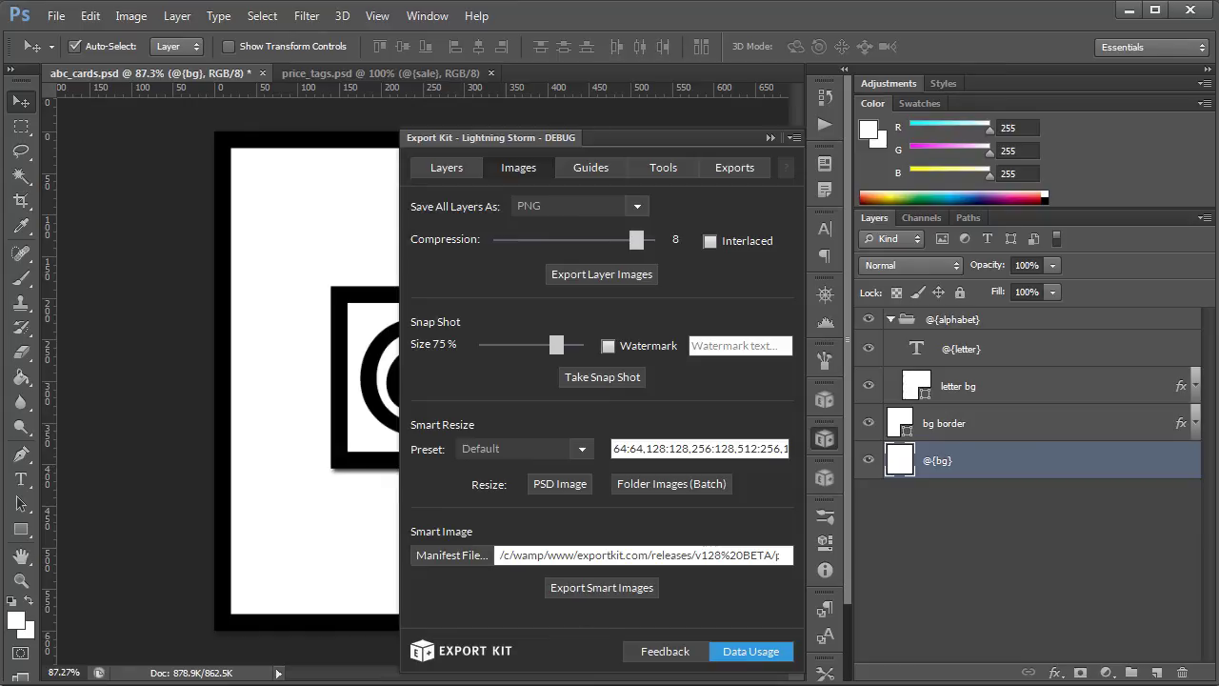
Step: Open abc_cards.sim from the example files folder in Sublime Text 2
key("alt+Tab")
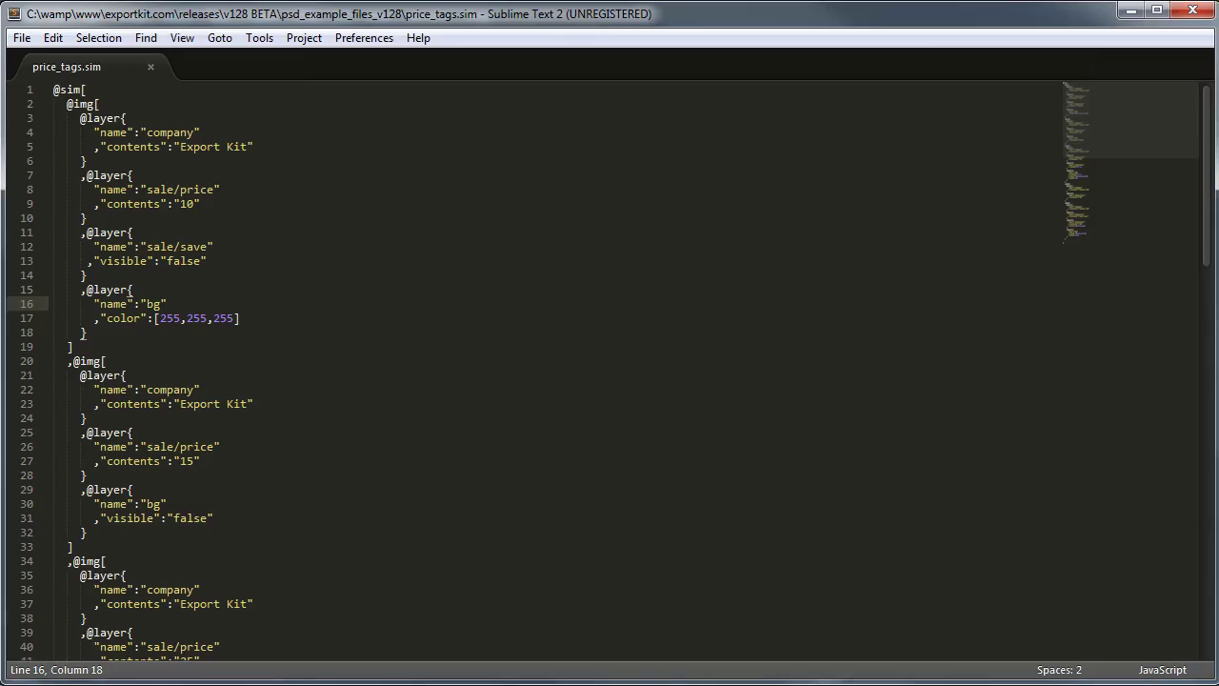
key("alt+Tab")
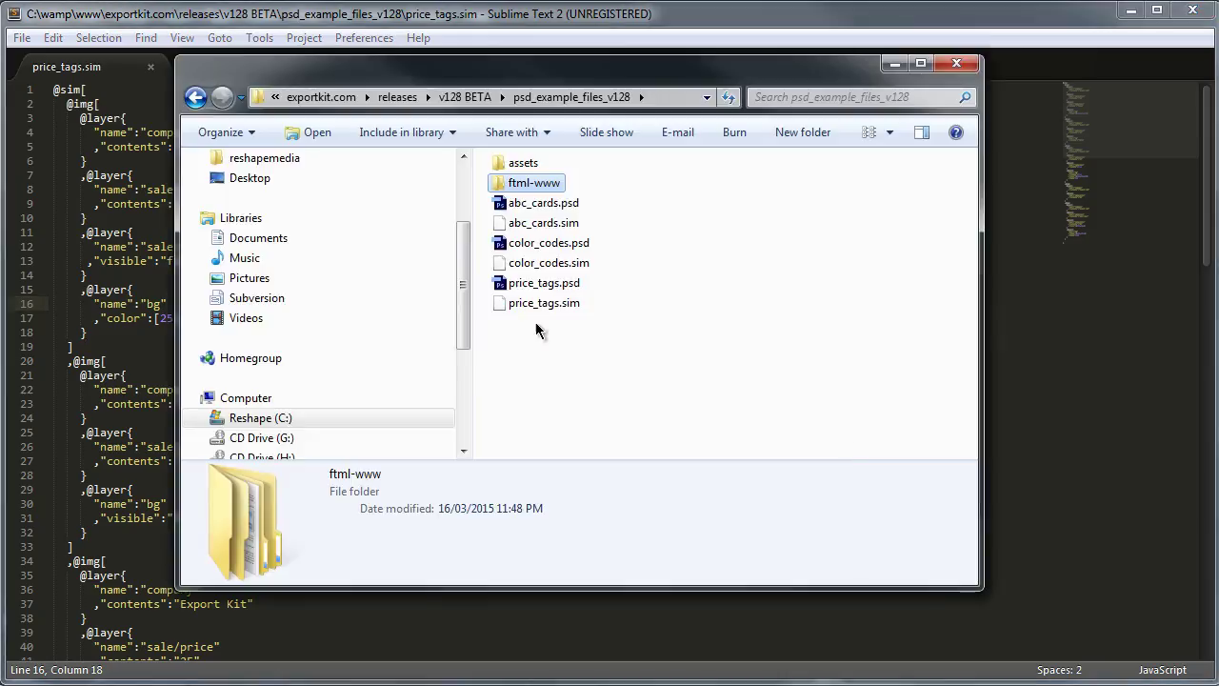
double_click(543, 223)
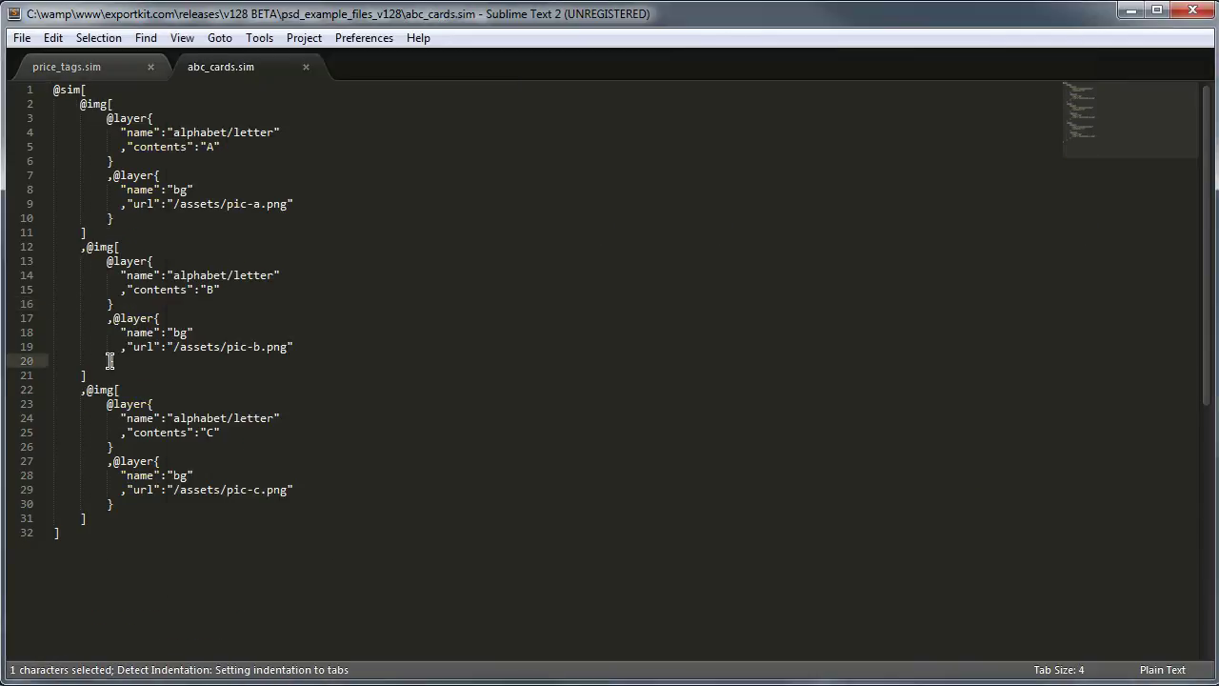
left_click(277, 269)
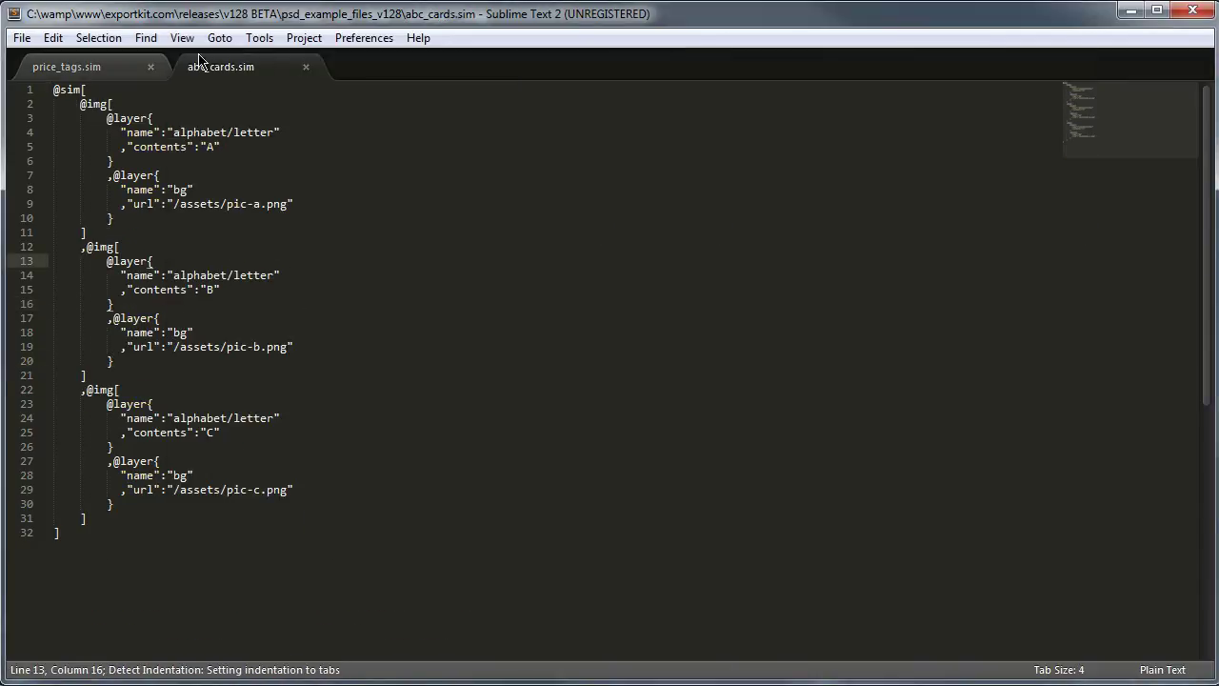
Step: Set the manifest's syntax highlighting to View > Syntax > JavaScript > JavaScript
left_click(146, 37)
mouse_move(182, 37)
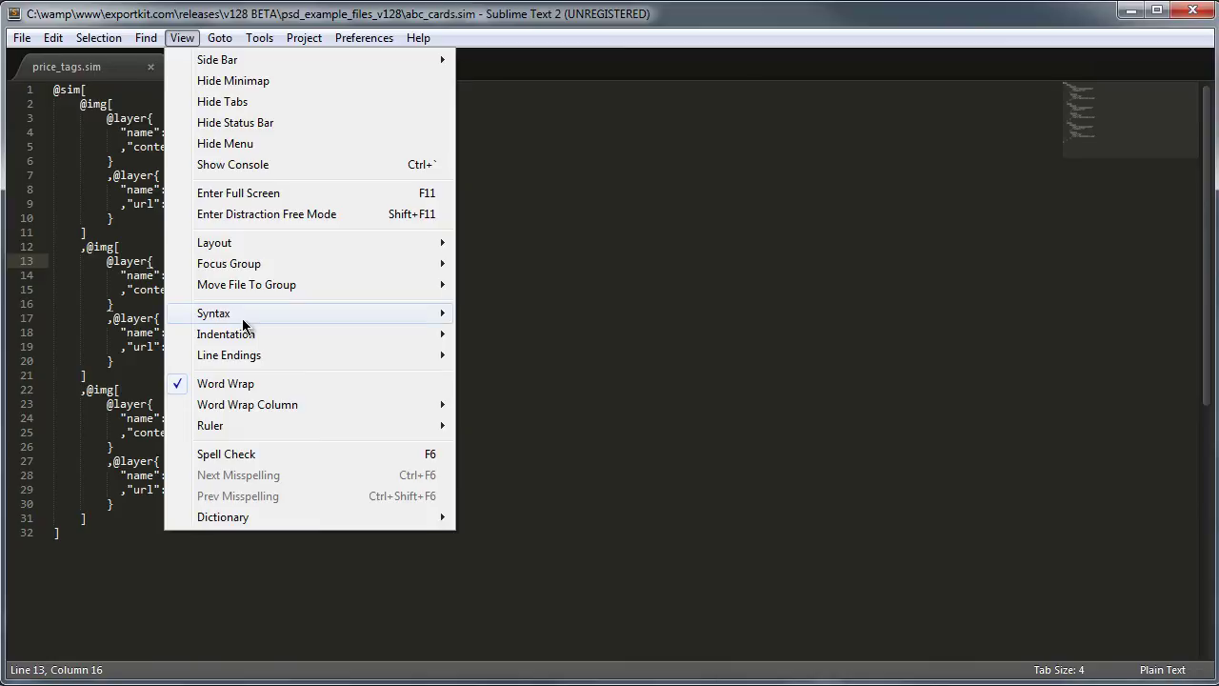
mouse_move(242, 318)
mouse_move(534, 492)
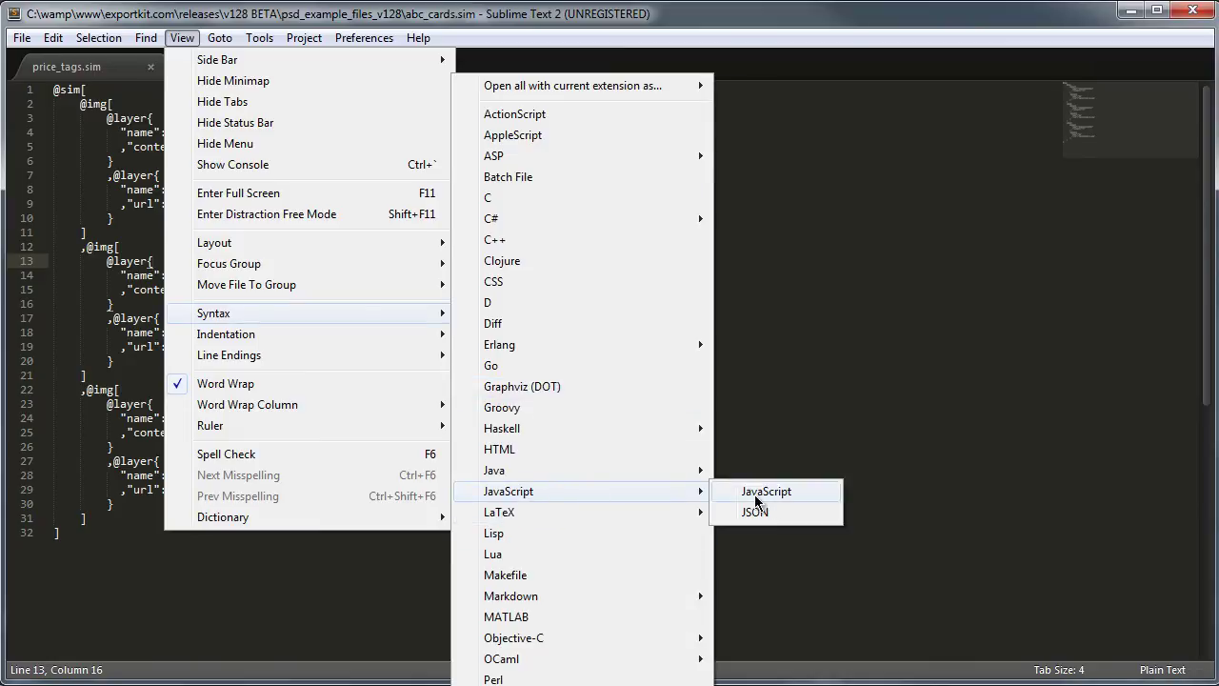
left_click(755, 494)
left_click(164, 319)
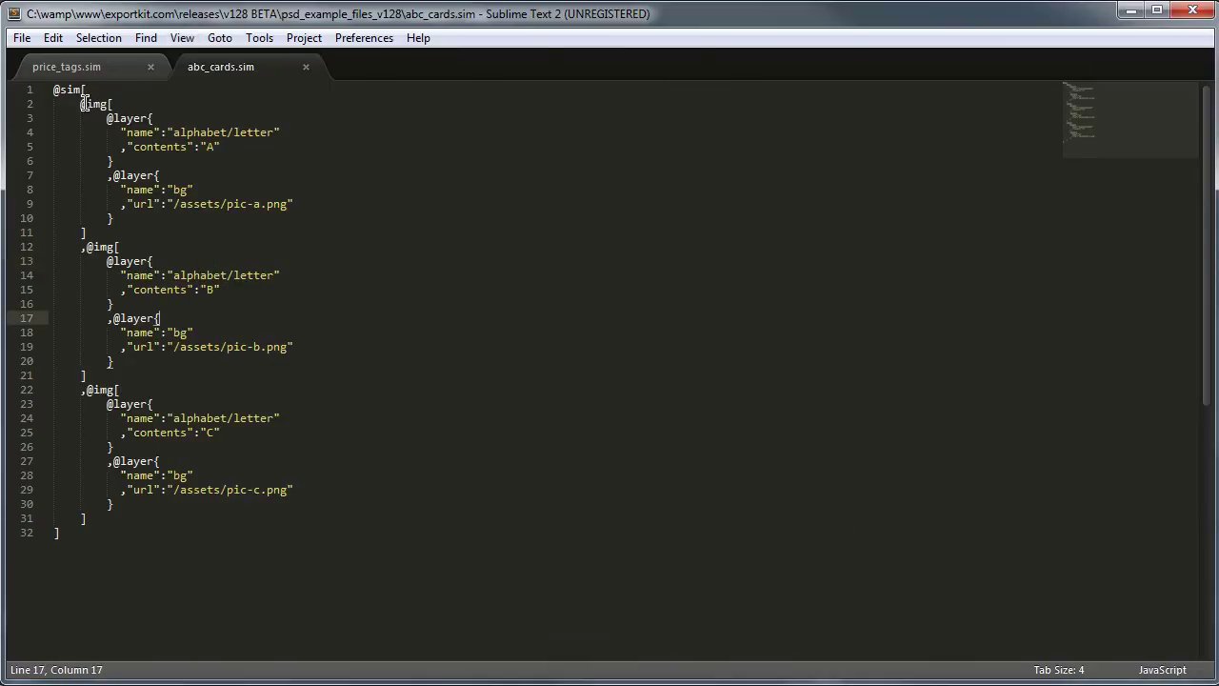
Step: Review the card blocks: letters A, B, C with /assets/pic-a/b/c.png backgrounds, then open the folder in Explorer
left_click_drag(83, 103, 107, 514)
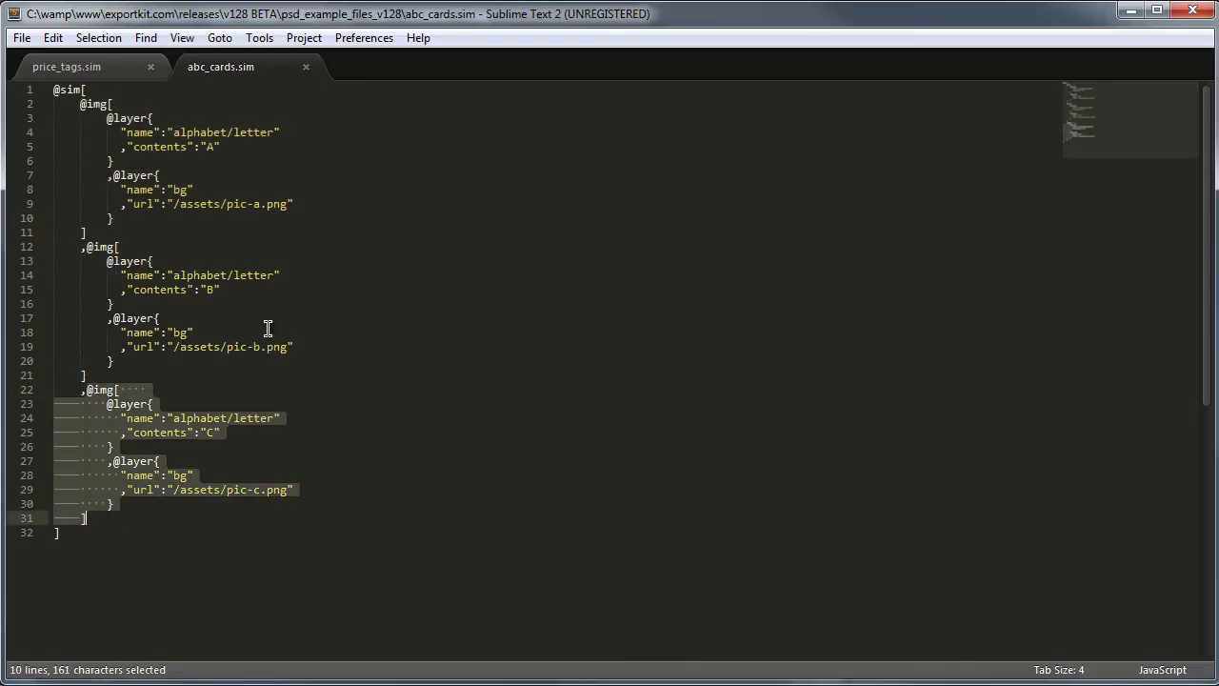
left_click_drag(108, 318, 112, 303)
left_click(236, 145)
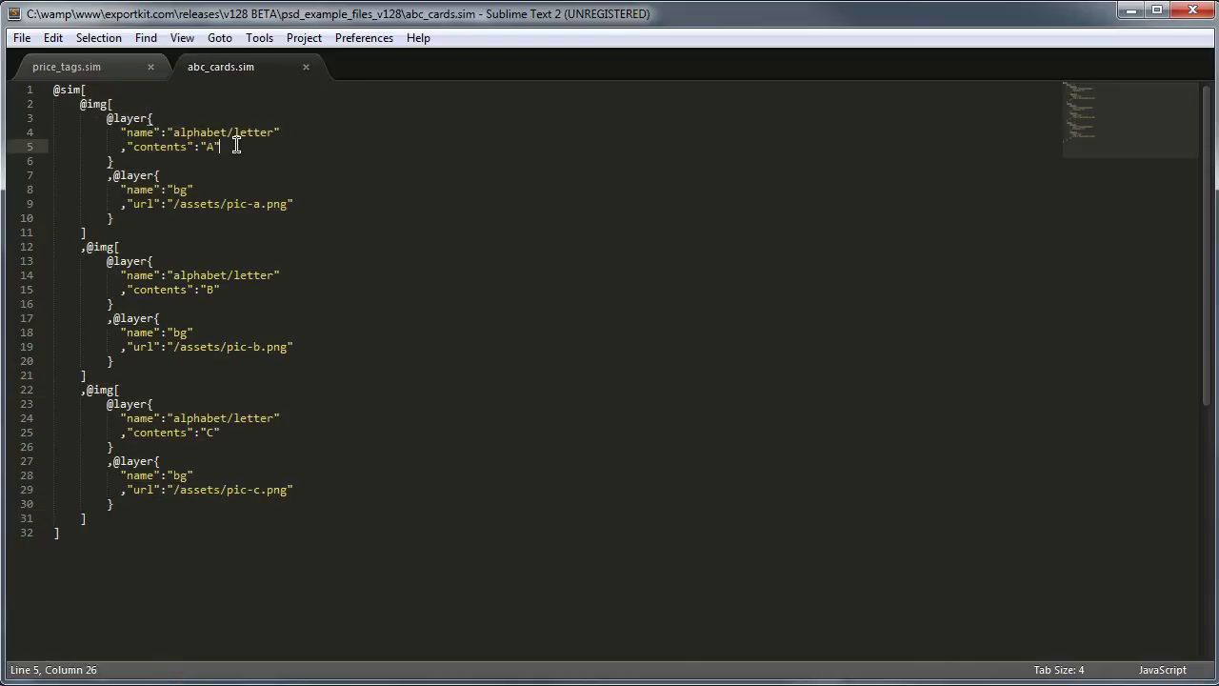
left_click_drag(220, 147, 197, 144)
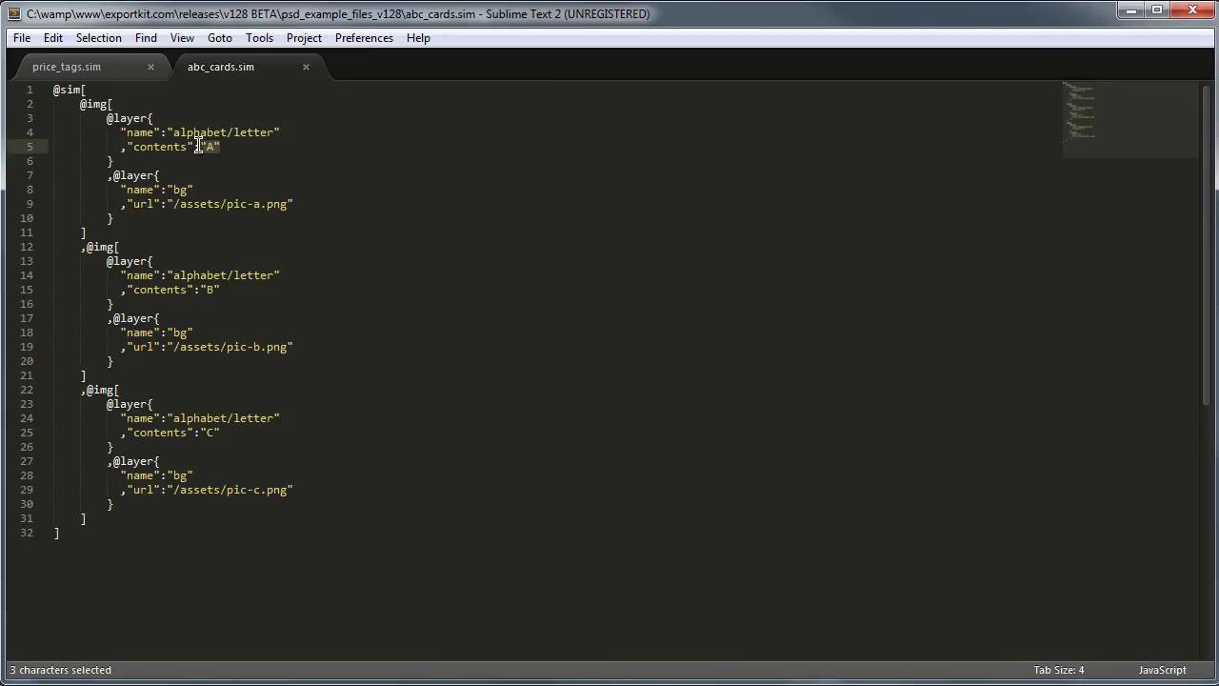
left_click_drag(229, 289, 204, 289)
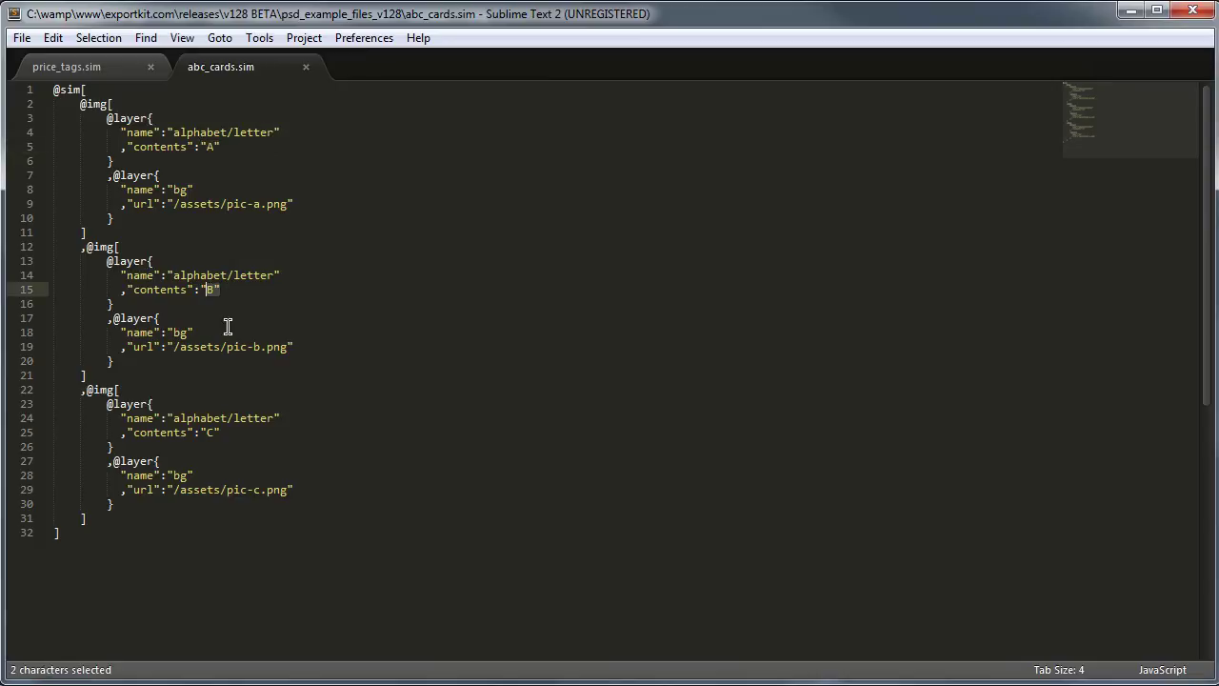
left_click_drag(122, 203, 312, 213)
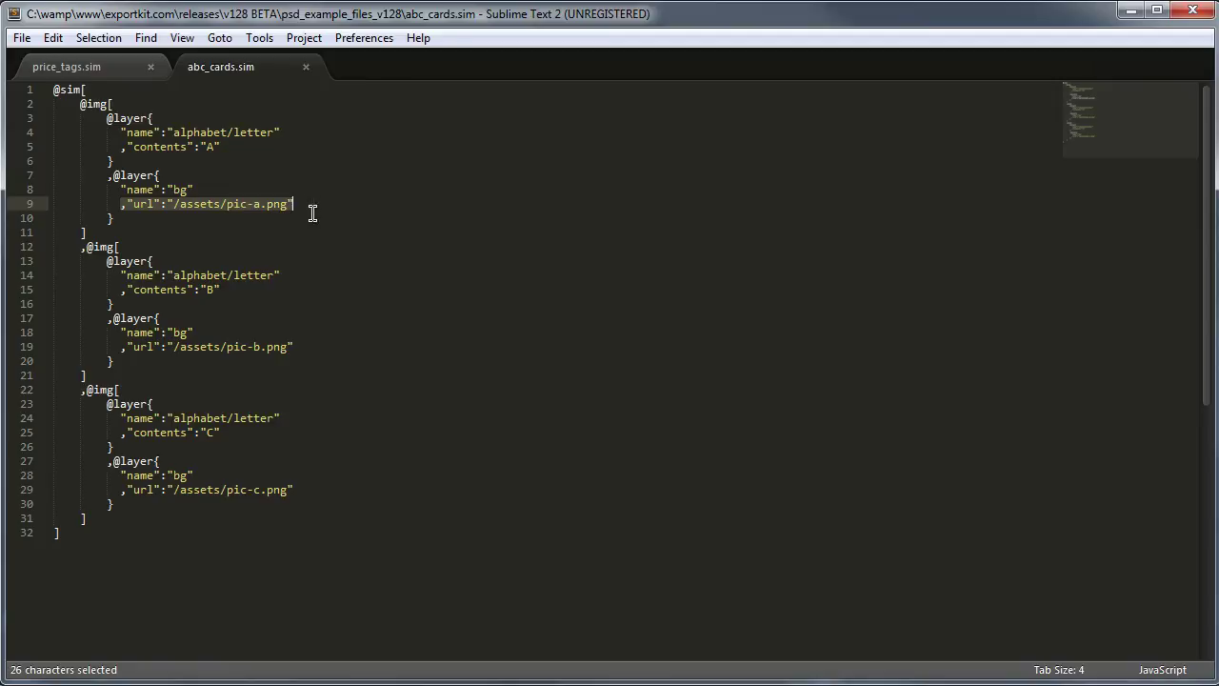
left_click_drag(325, 347, 127, 347)
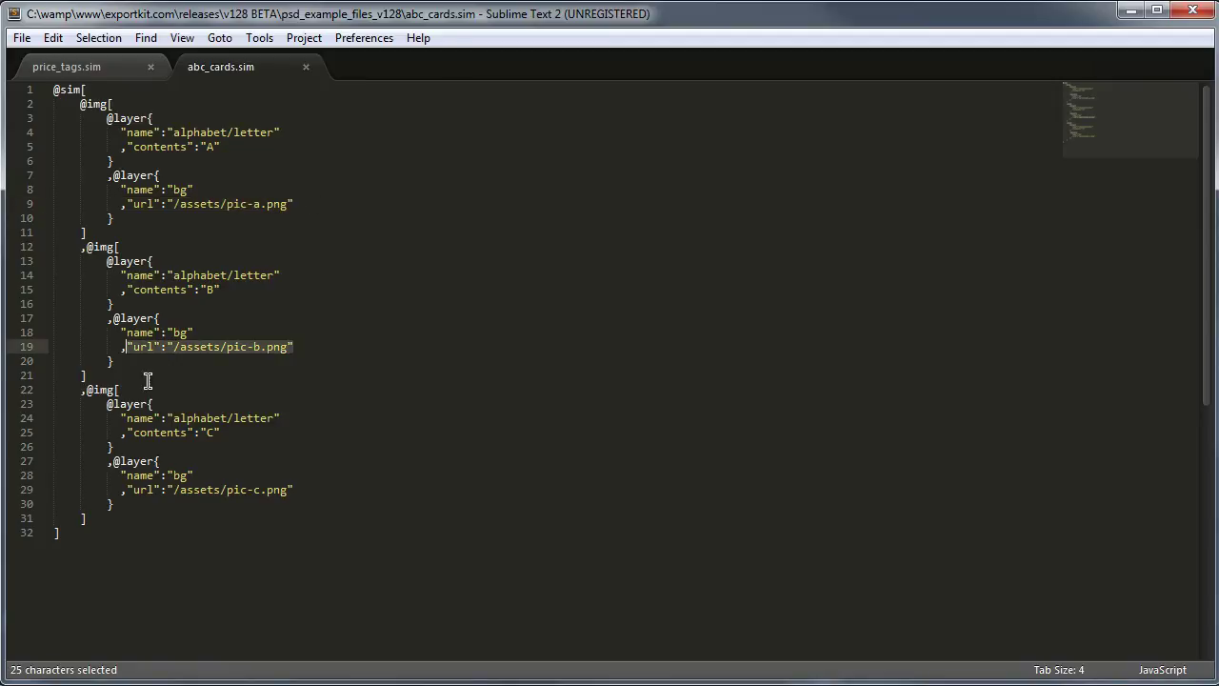
left_click(291, 492)
left_click_drag(176, 492, 289, 482)
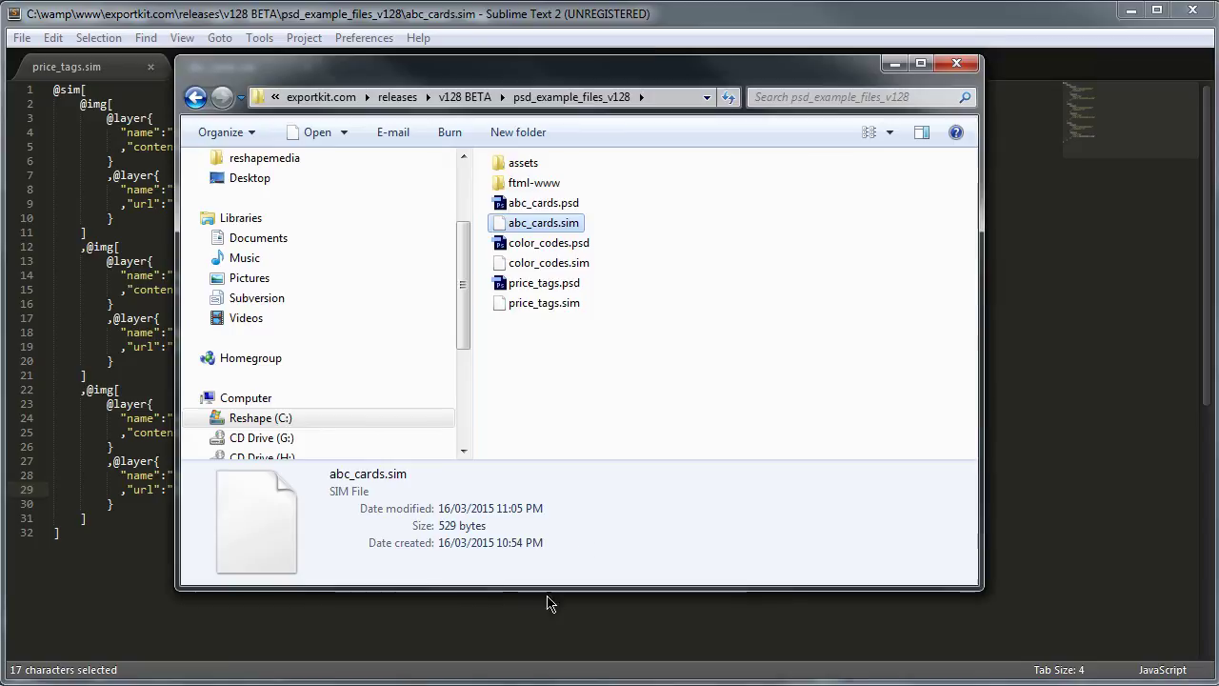
left_click(635, 435)
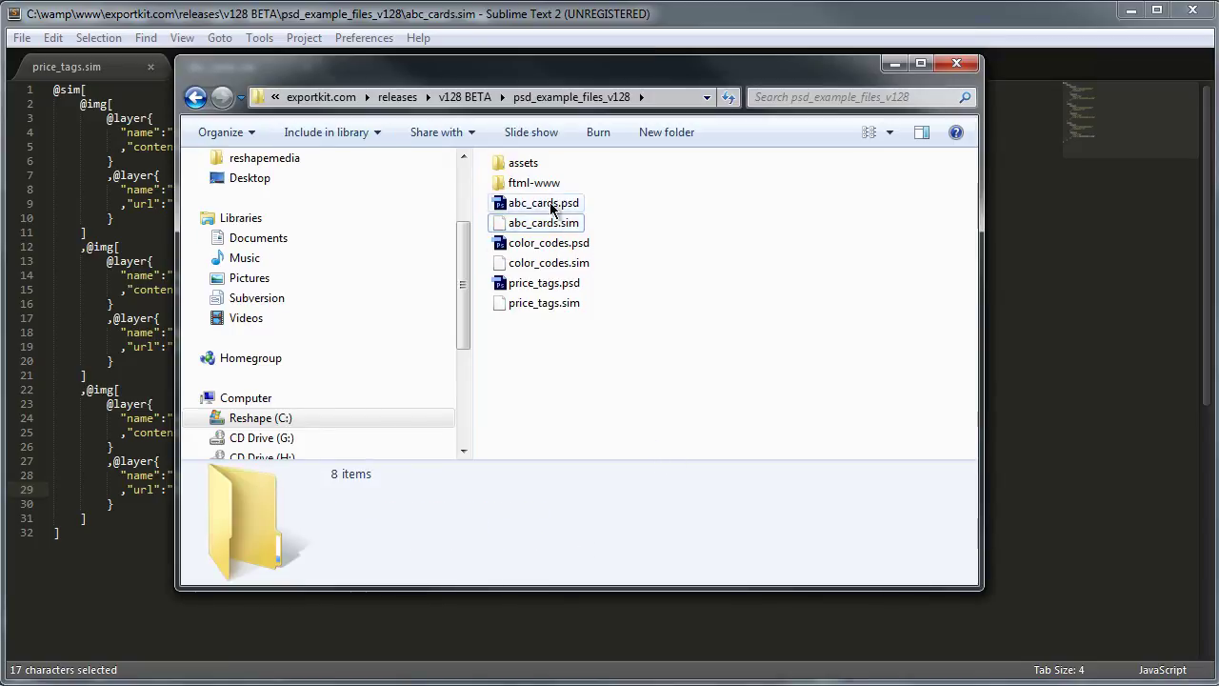
Step: Preview pic-a, pic-b and pic-c.png in assets, then return to psd_example_files_v128 and check abc_cards.sim
double_click(522, 162)
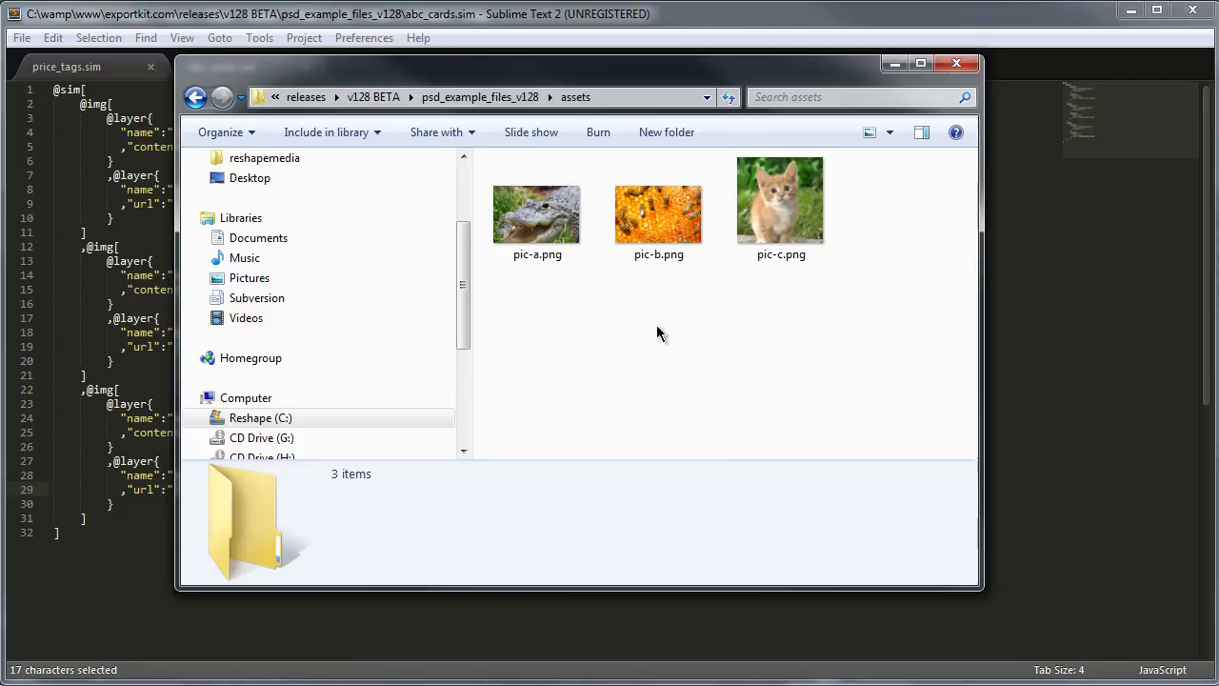
left_click(533, 224)
left_click(779, 222)
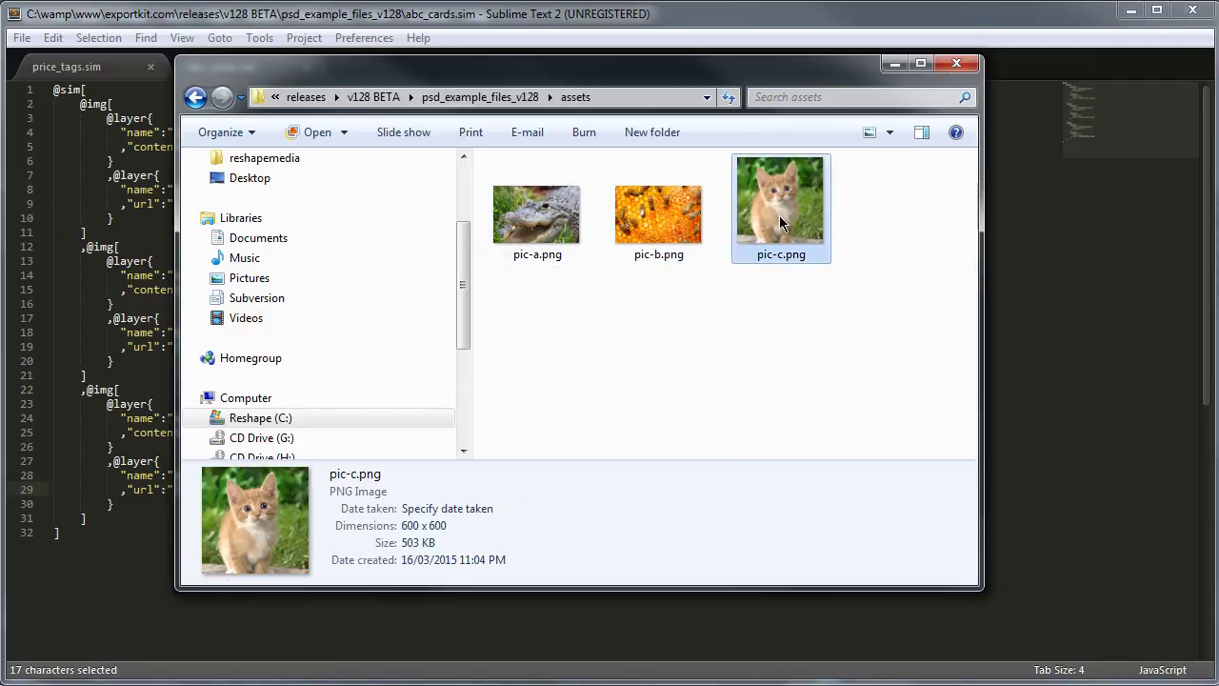
left_click(658, 214)
left_click(467, 99)
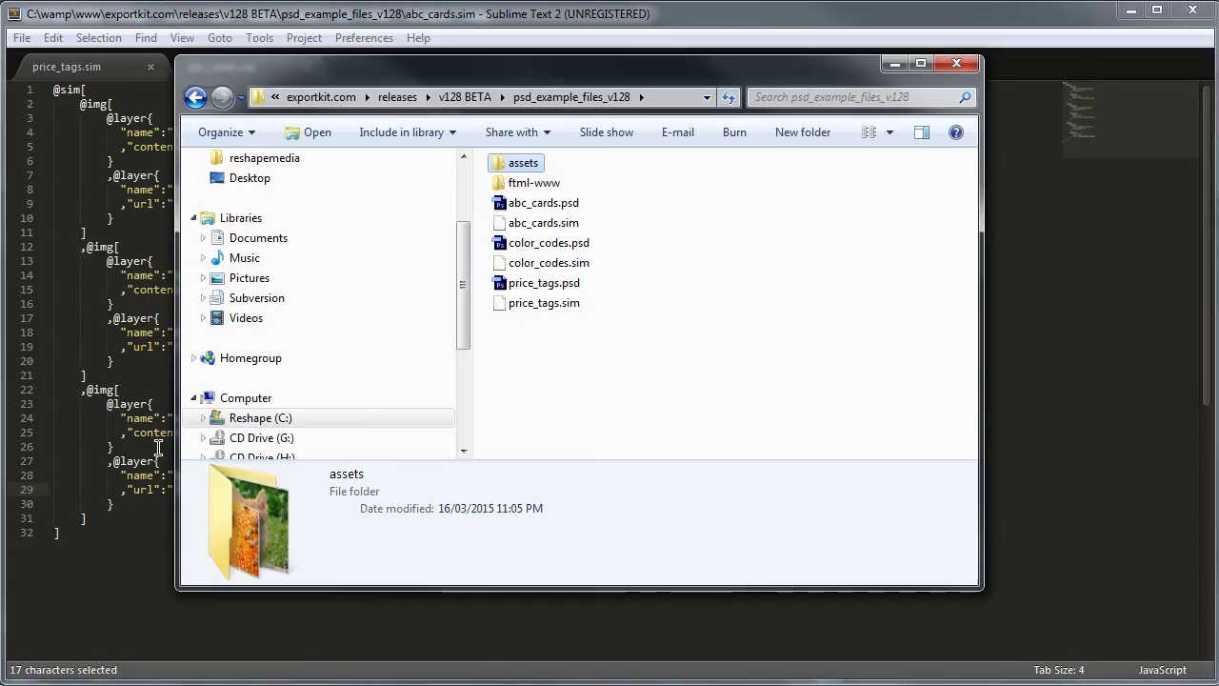
left_click(538, 224)
left_click(540, 374)
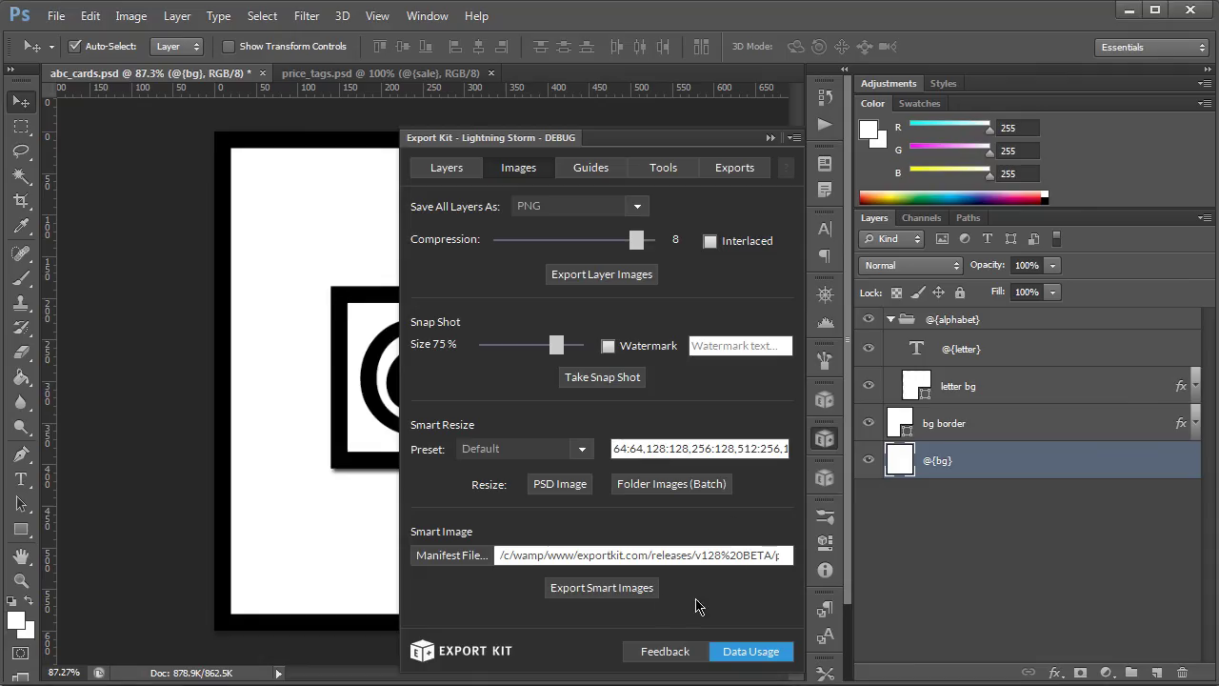
Step: Export smart images using the abc_cards.sim manifest, confirm the saved message, and collapse Export Kit
left_click(454, 560)
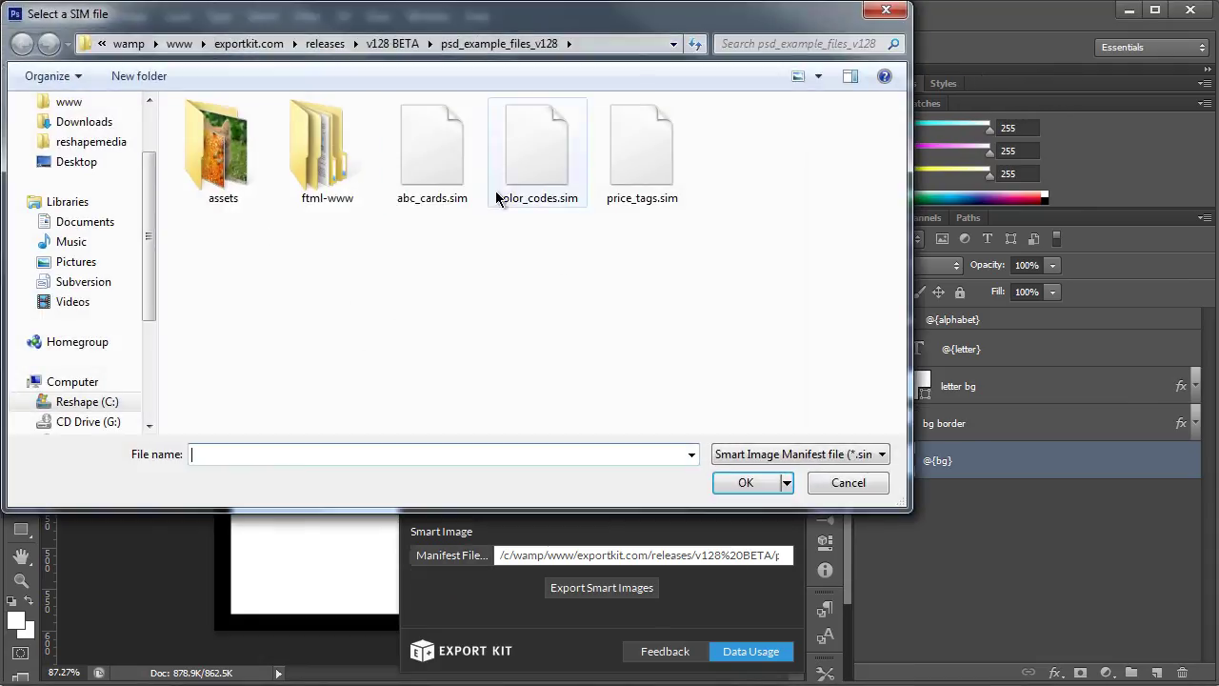
double_click(436, 166)
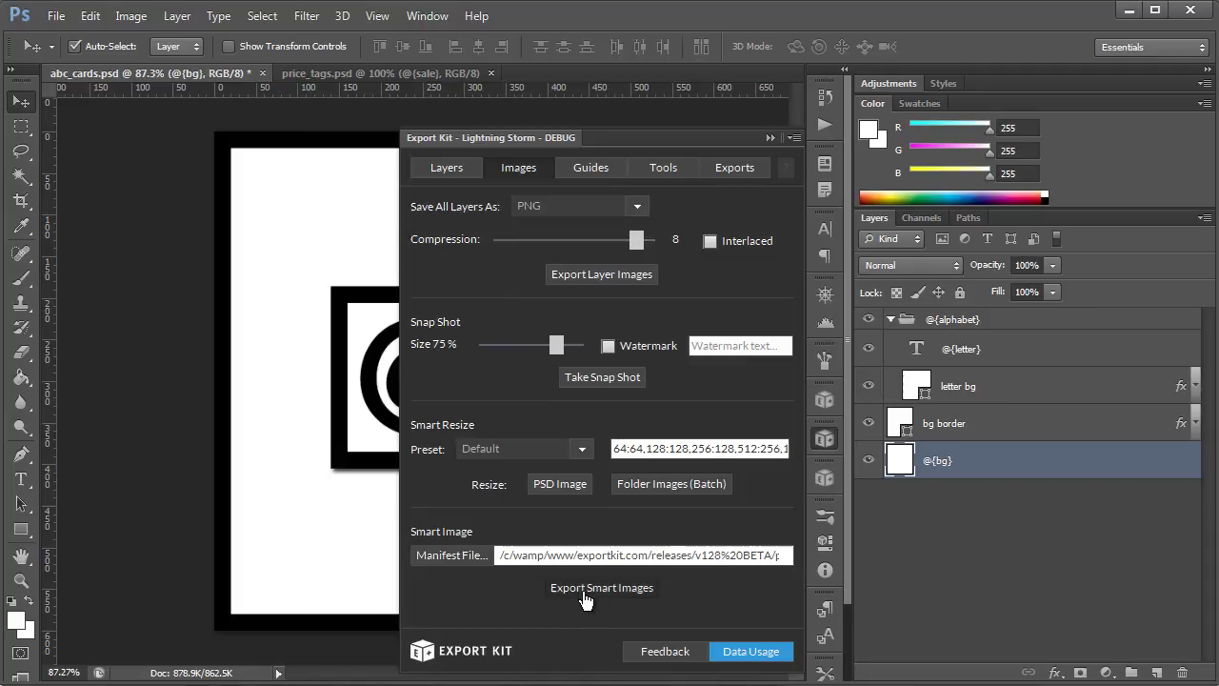
left_click(600, 588)
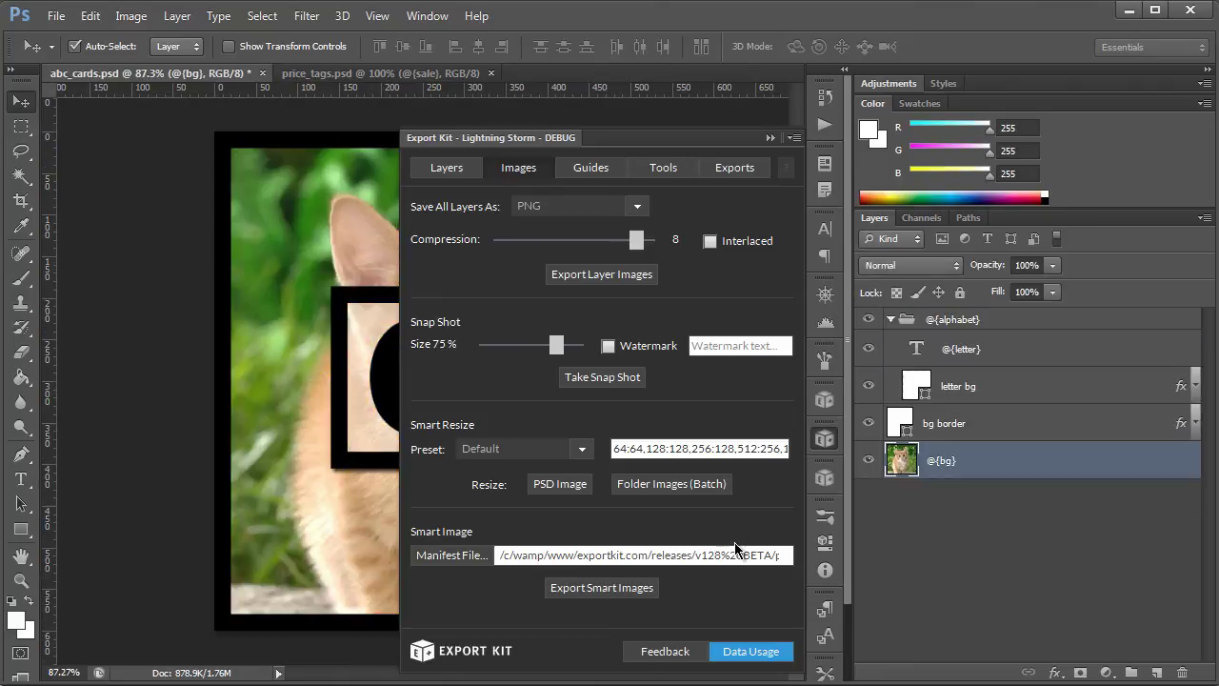
left_click(1089, 580)
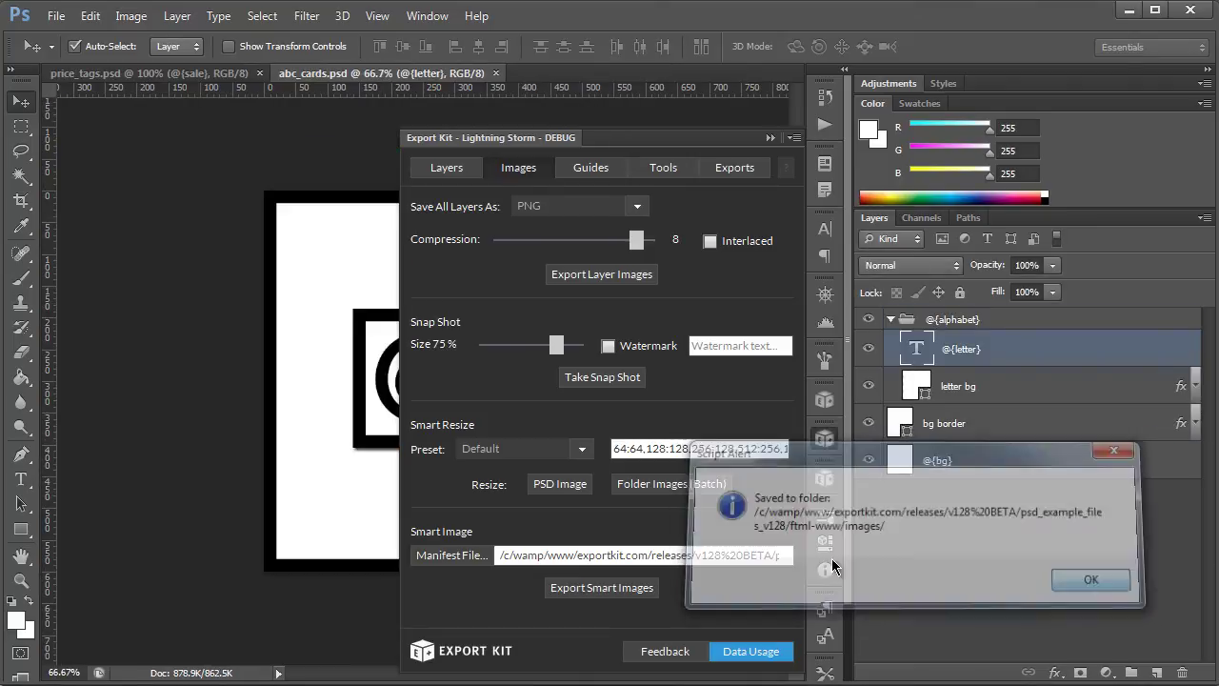
left_click(825, 440)
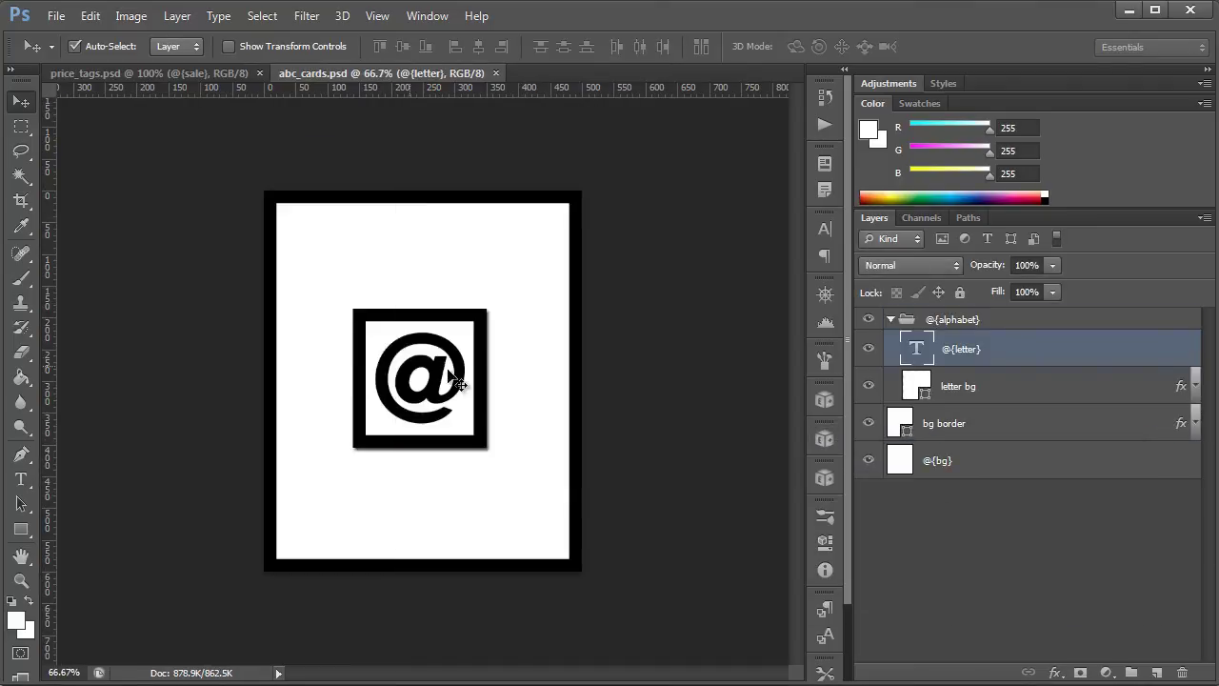
Step: Set the bg border layer's fill to 0% and open the ftml-www > images folder
left_click(321, 239)
key("shift+0")
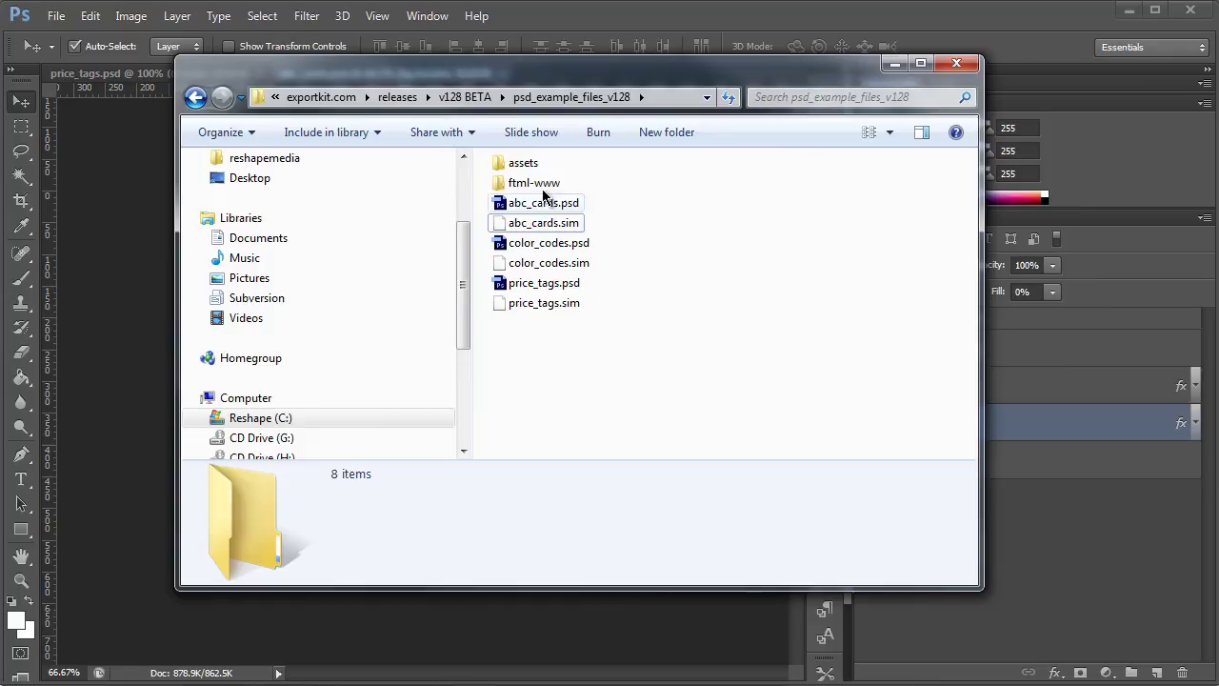
double_click(524, 202)
double_click(524, 205)
Step: View abc_cards_0.png in Photo Gallery and step through to the B and C cards
double_click(526, 202)
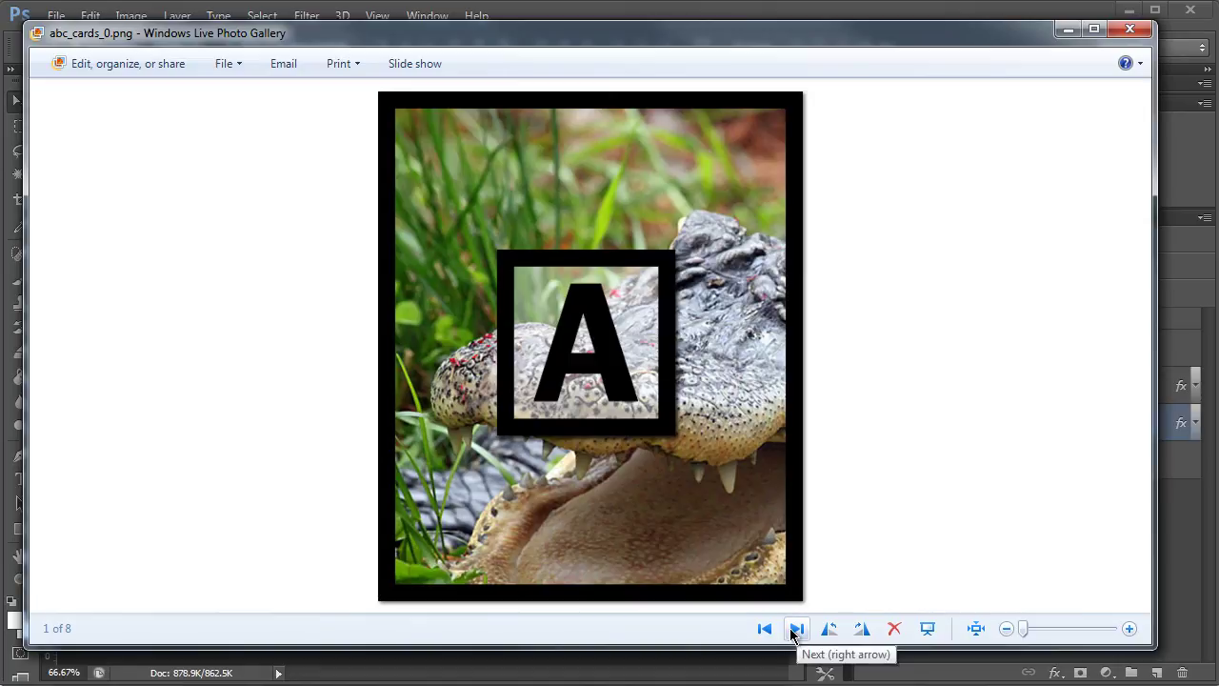
left_click(796, 629)
left_click(796, 629)
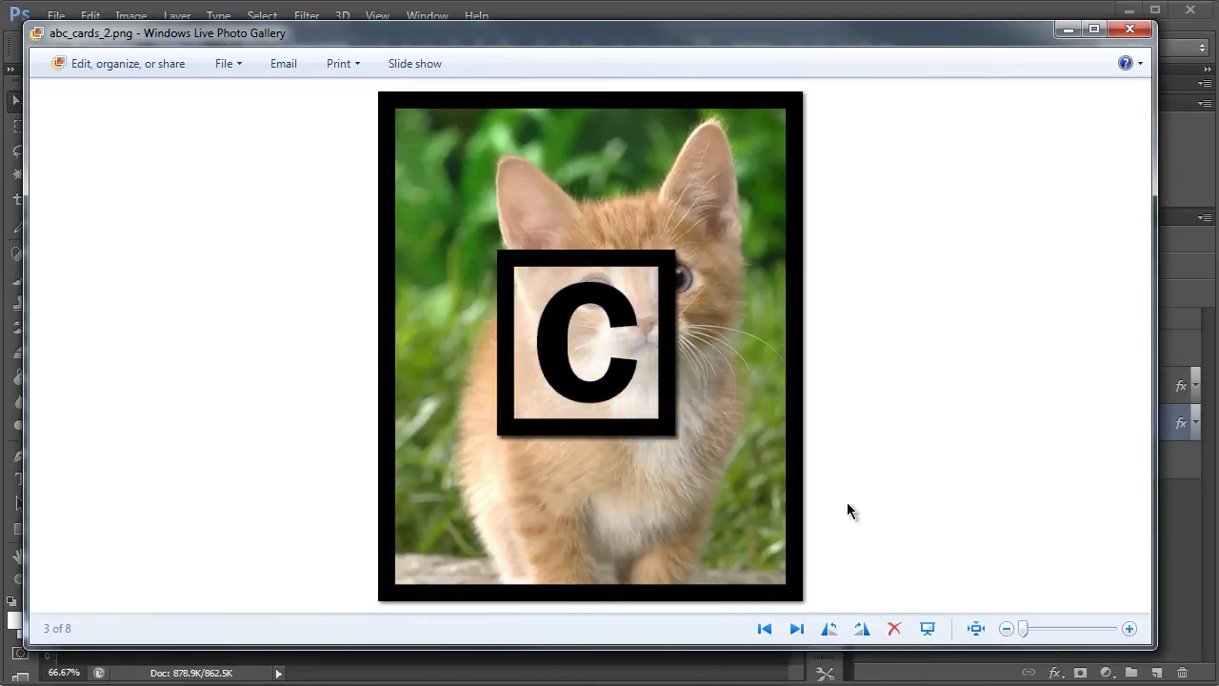
left_click(1129, 32)
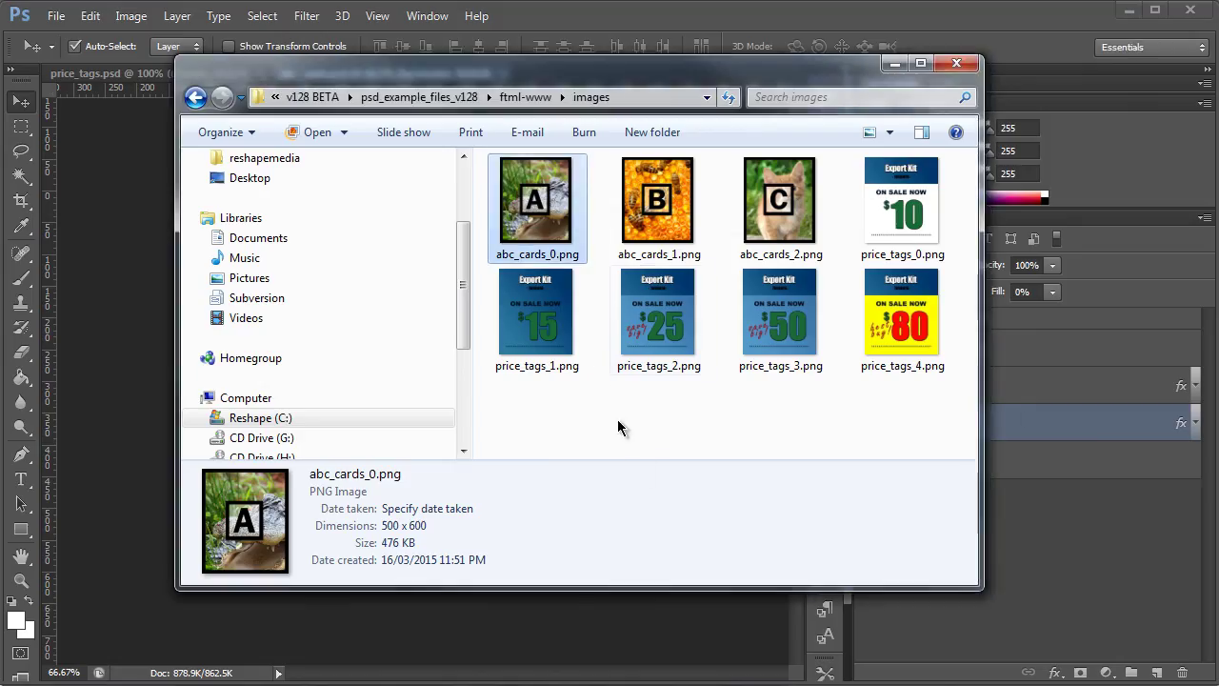